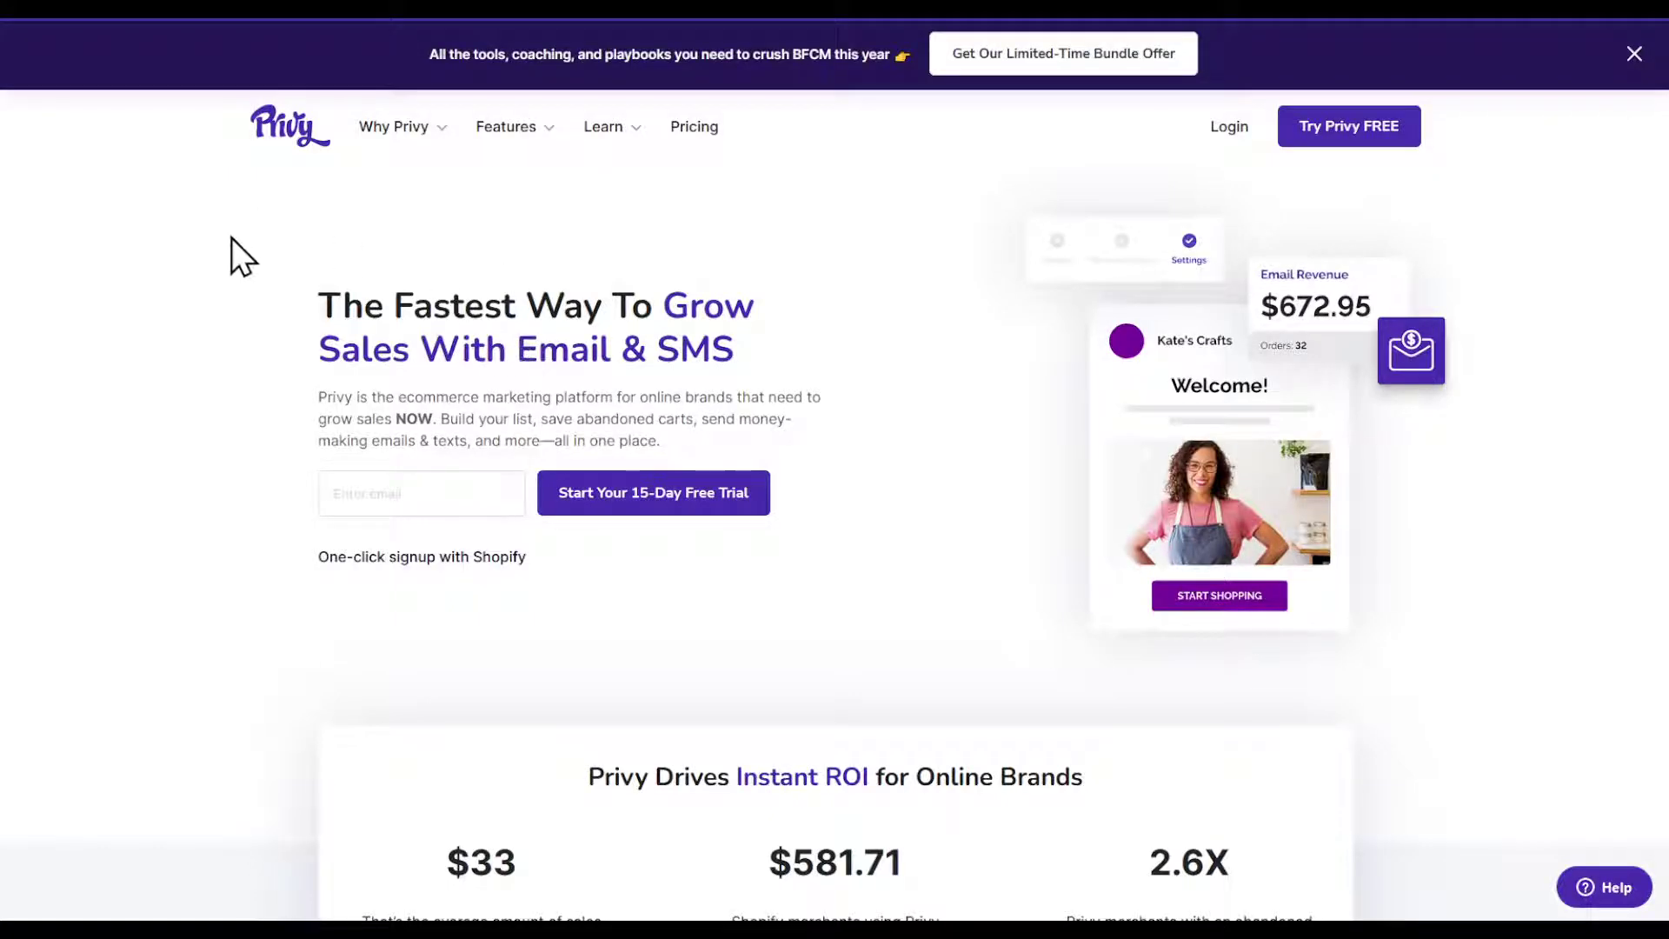
Step: From Shopify admin Apps, follow the Picked for you panel's Shopify App Store link
left_click_drag(318, 298, 886, 298)
left_click(426, 260)
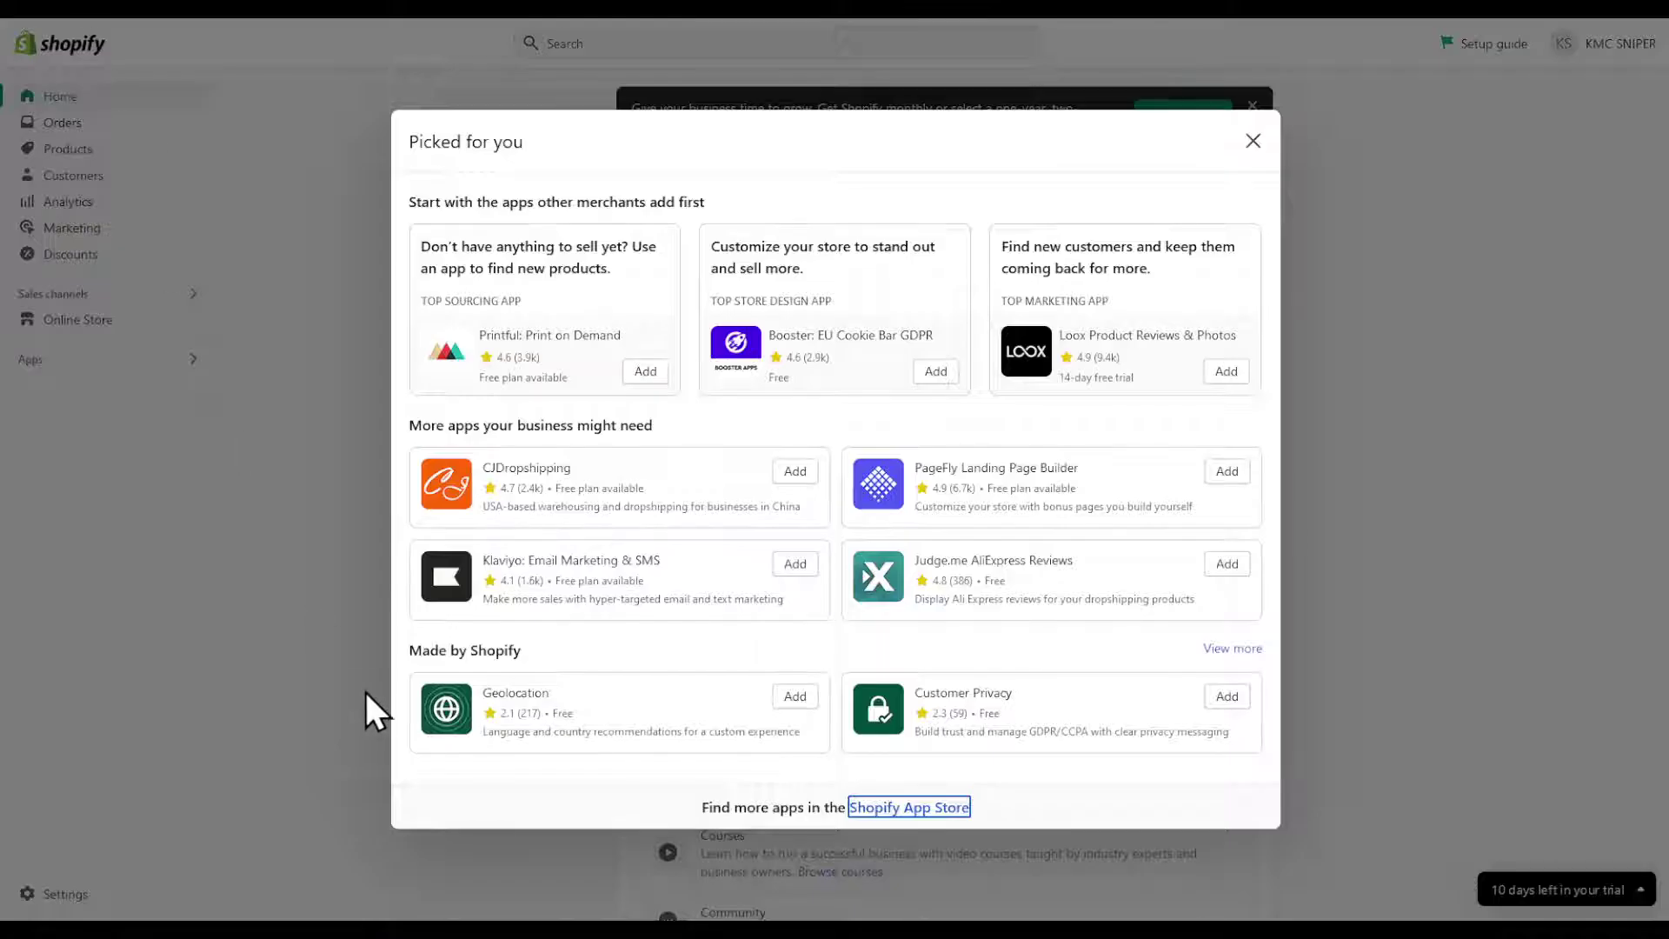
left_click(67, 332)
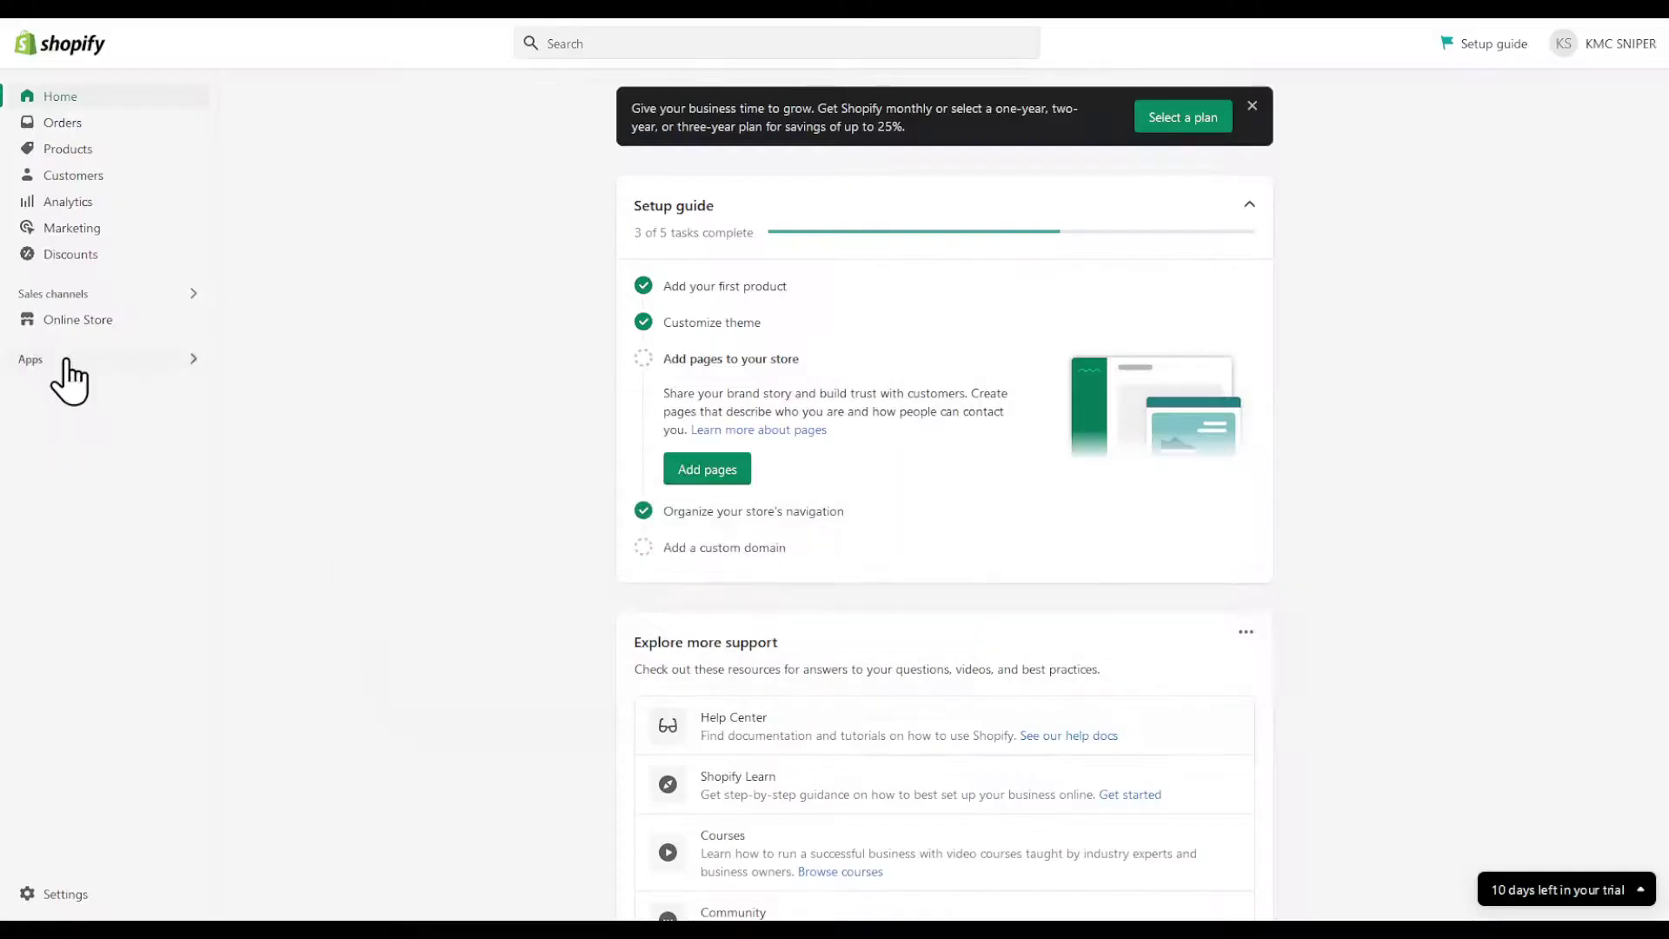
left_click(61, 366)
left_click(648, 388)
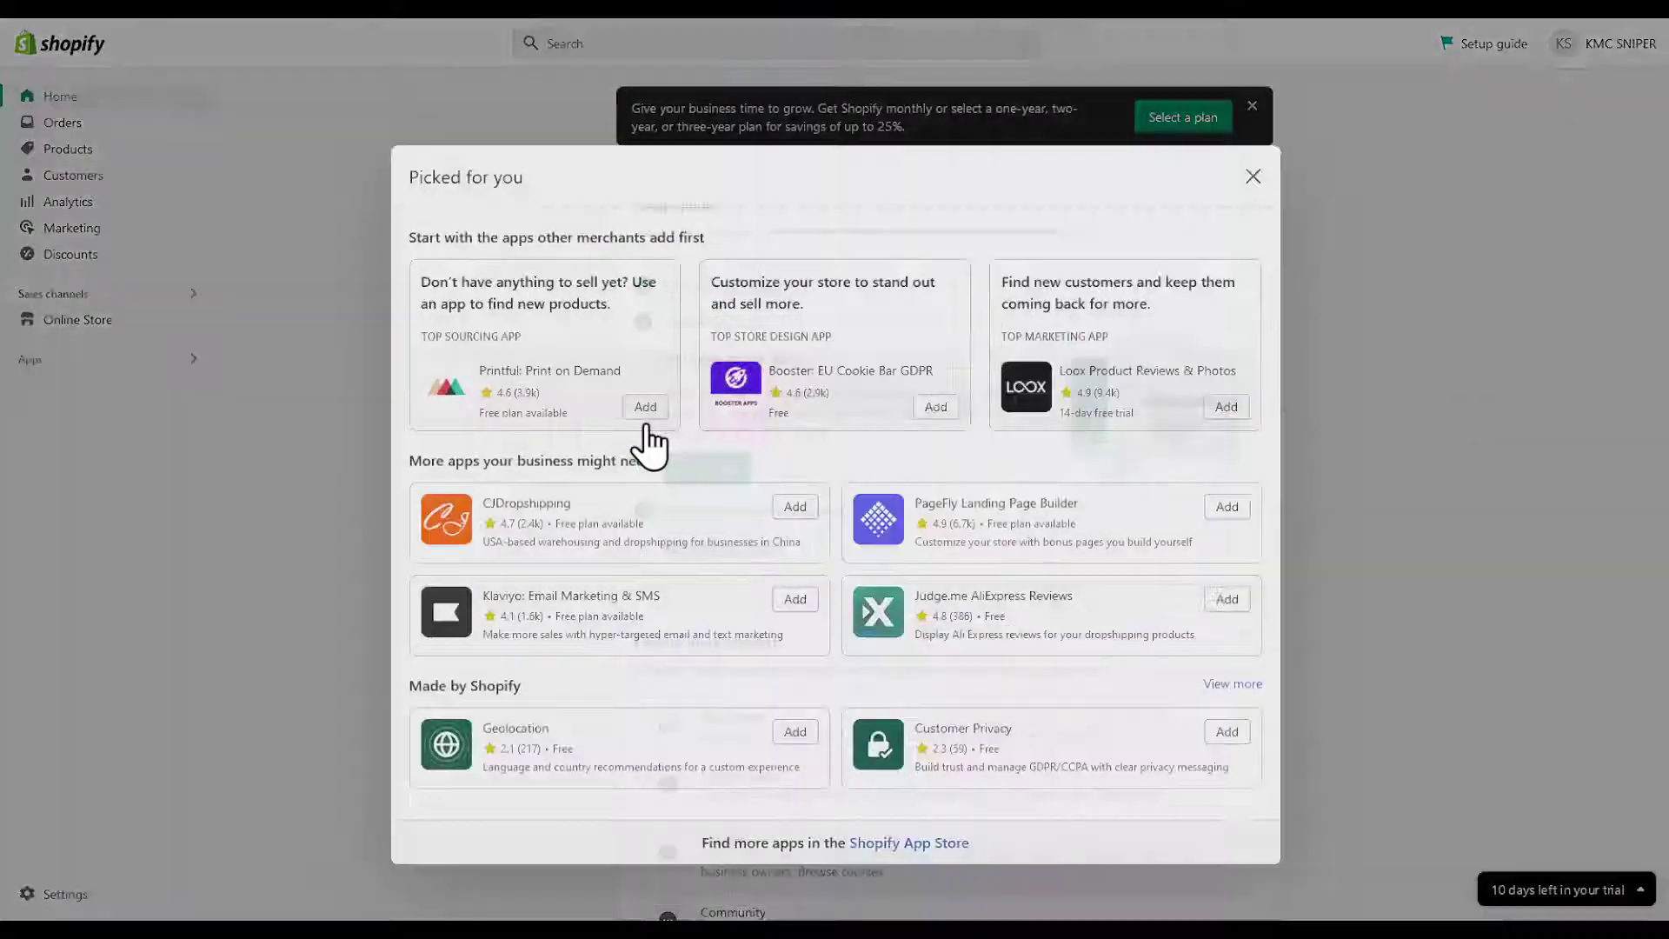
left_click(893, 811)
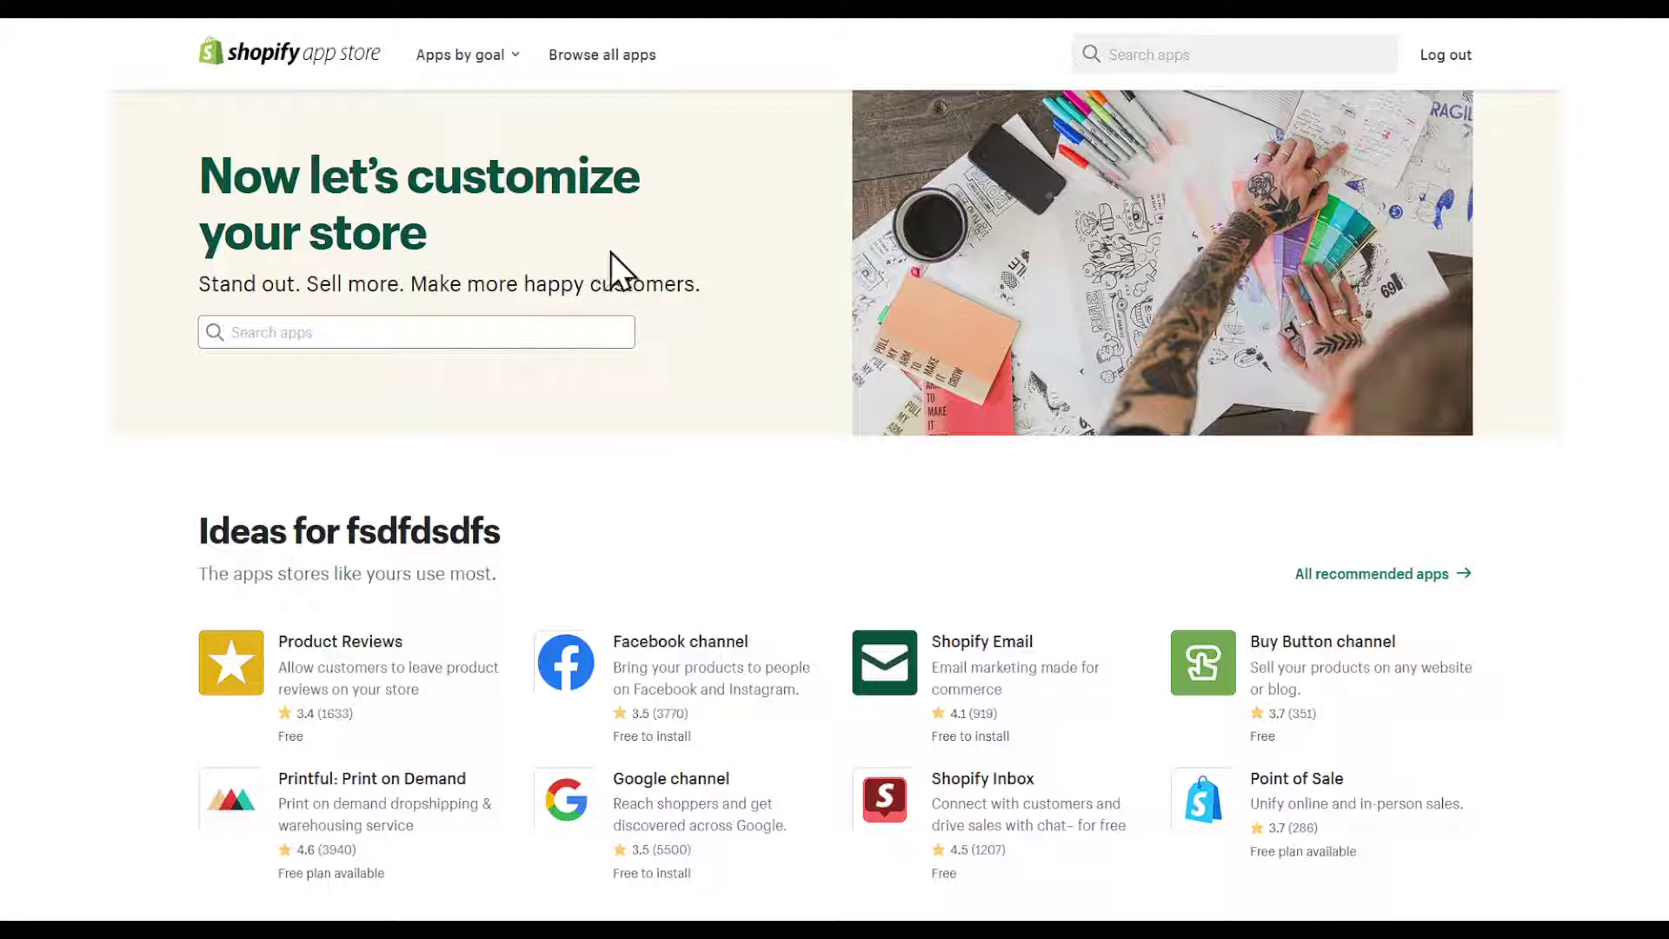
Step: Search the Shopify App Store for 'privy'
left_click(599, 334)
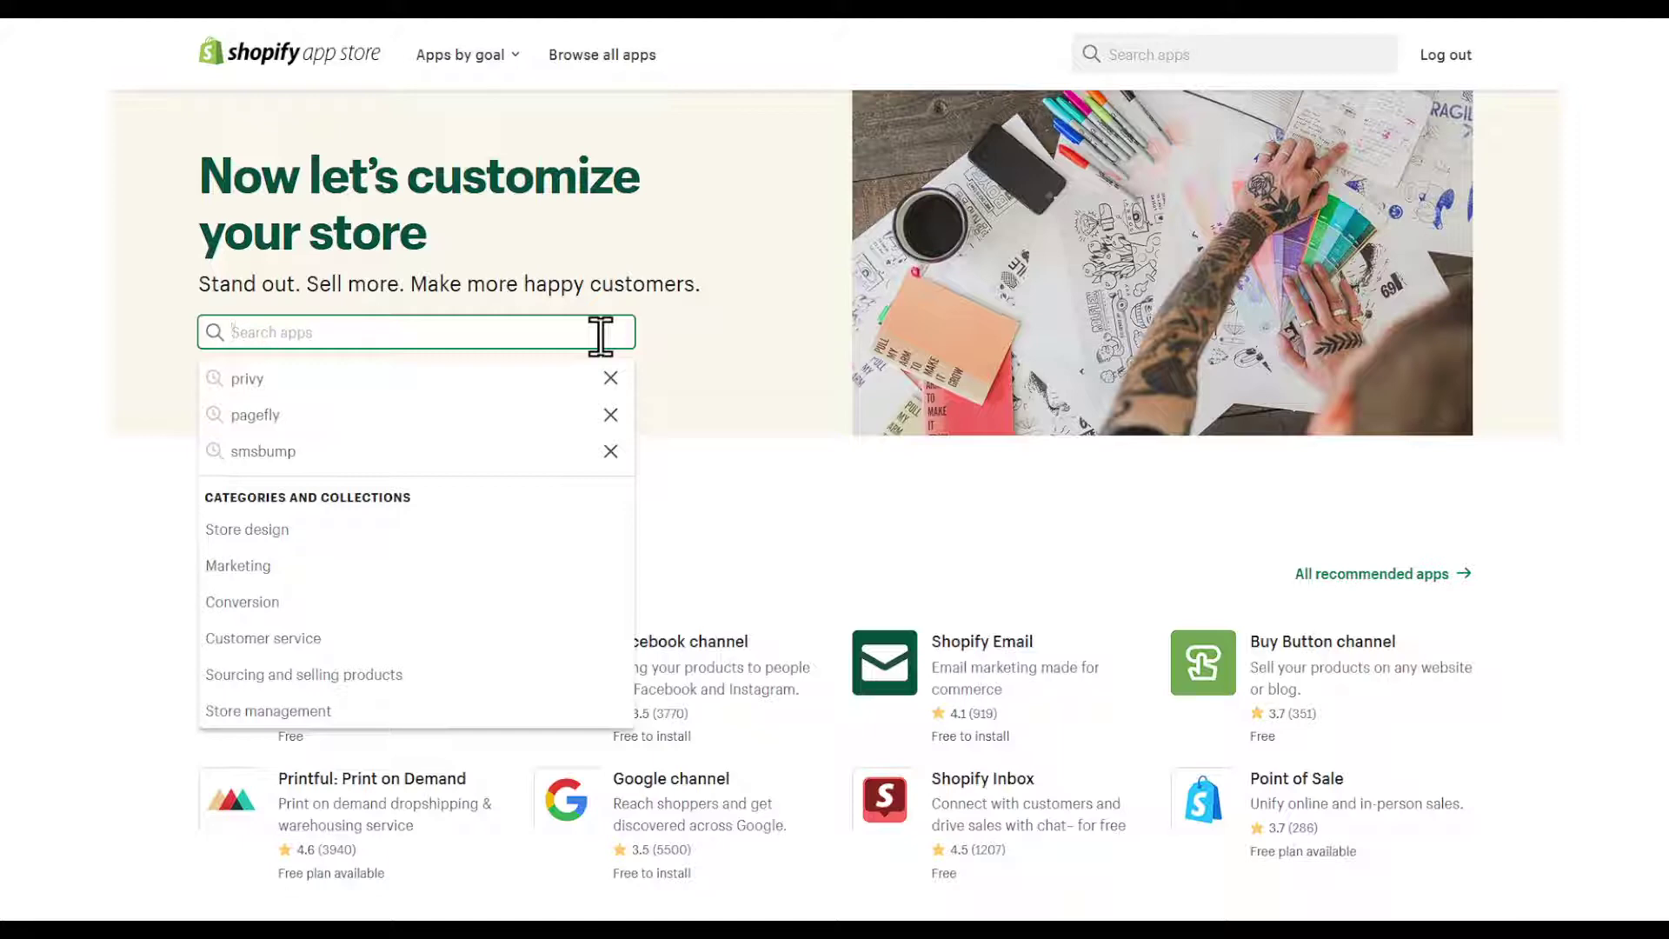
type("privy")
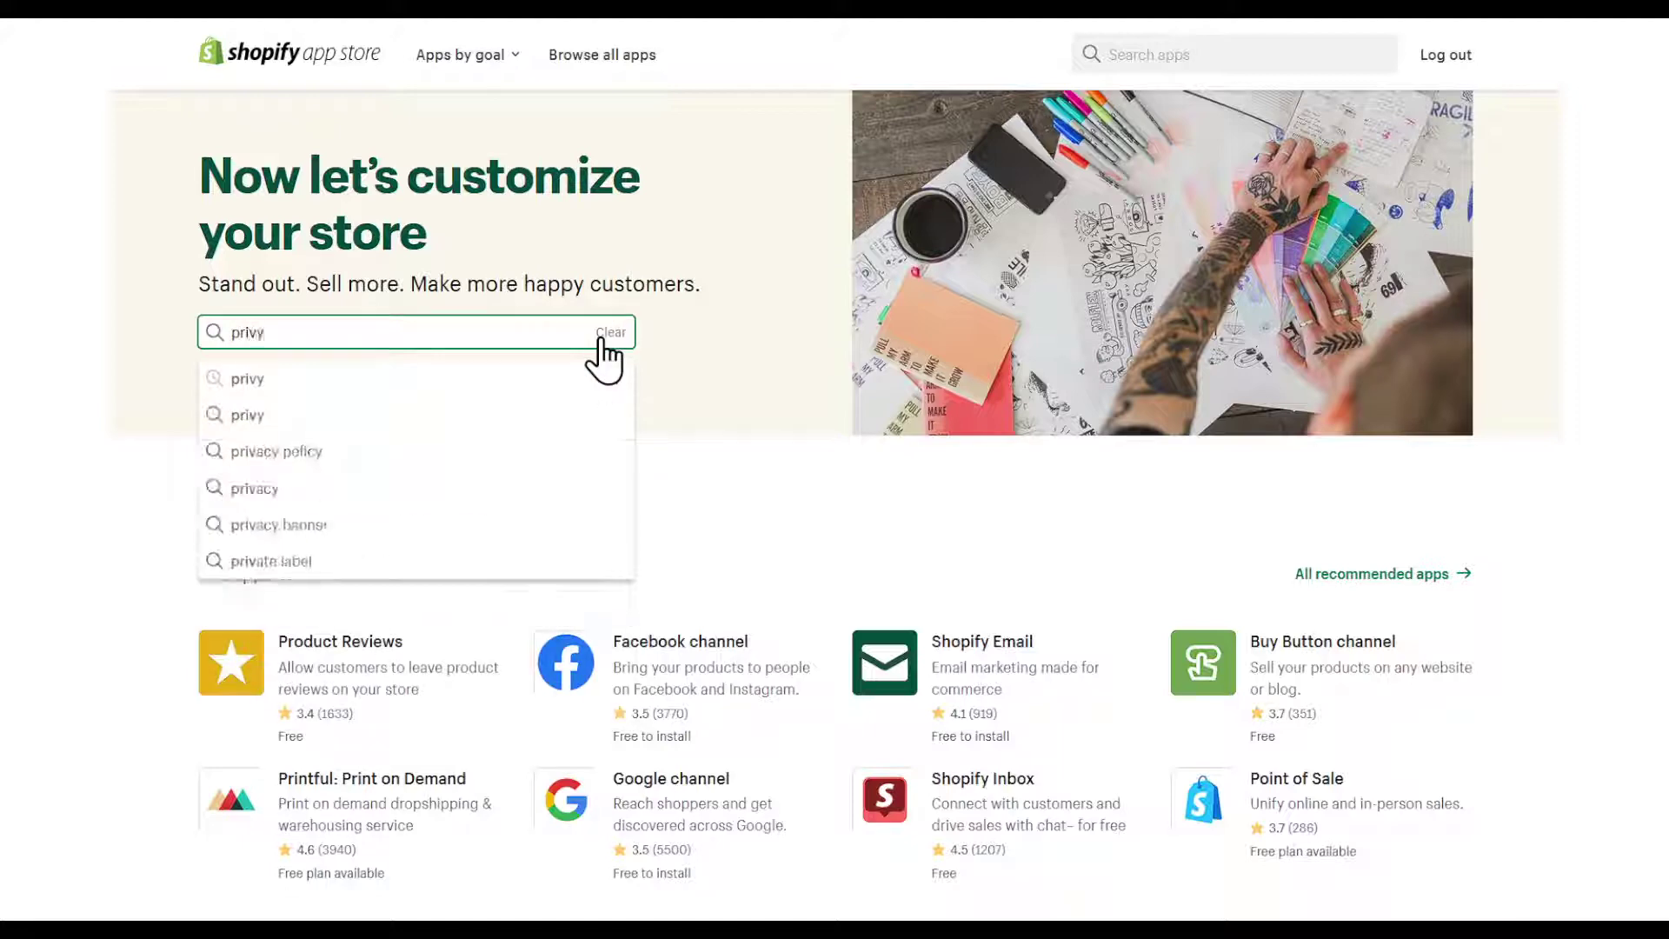
key("Return")
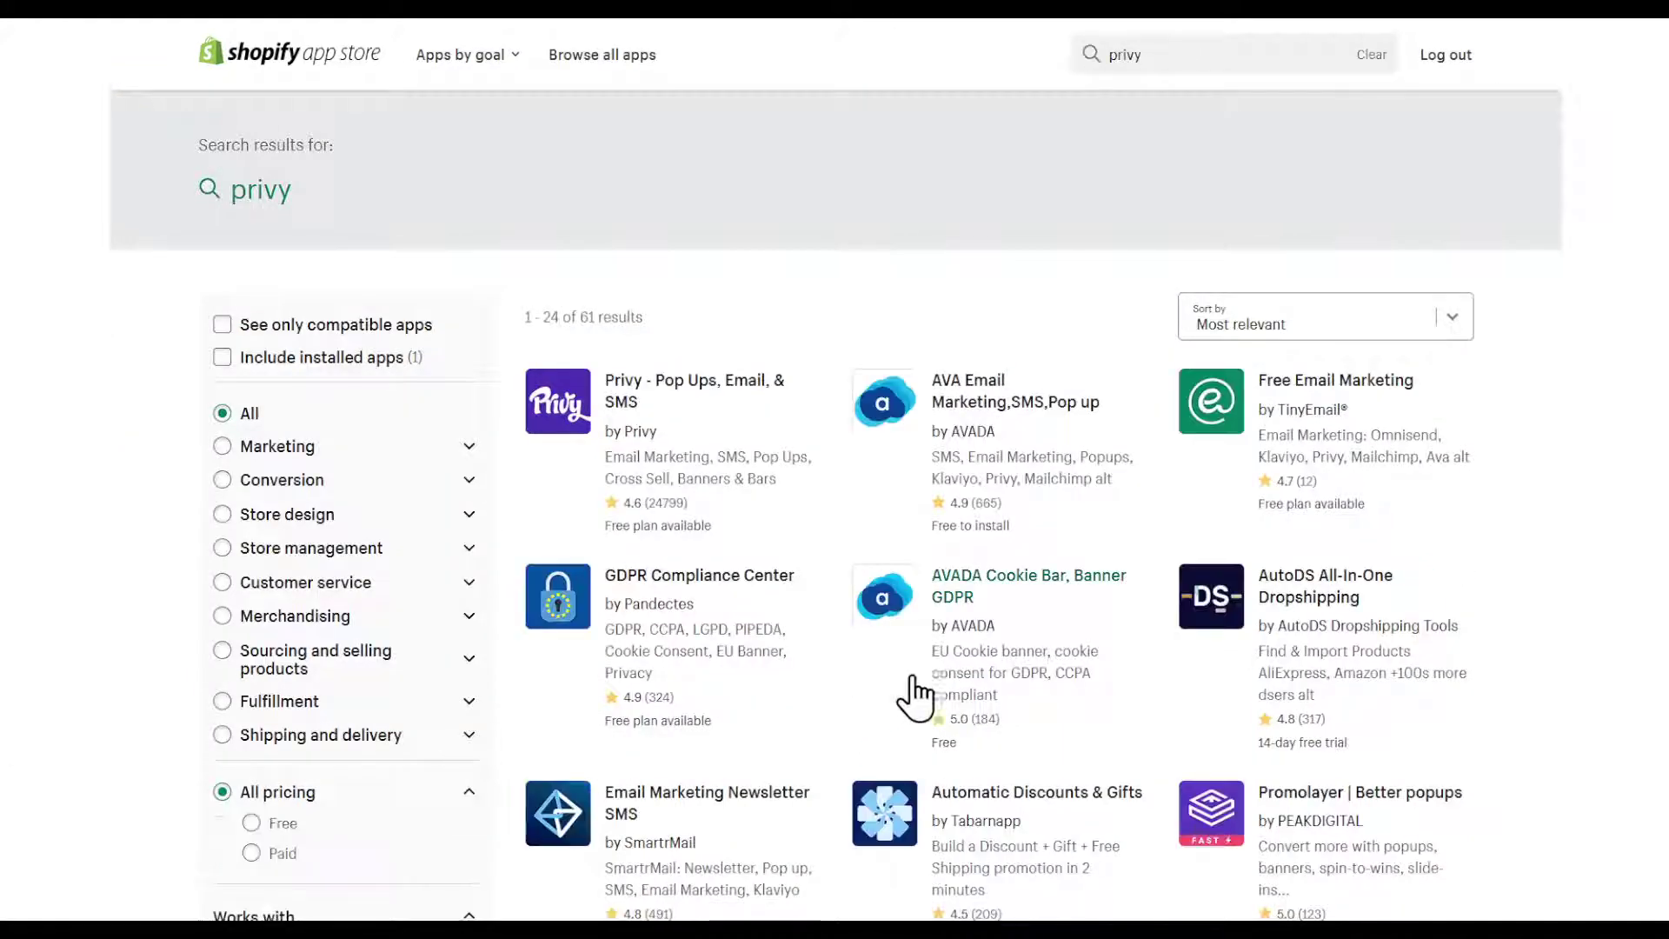
left_click(682, 392)
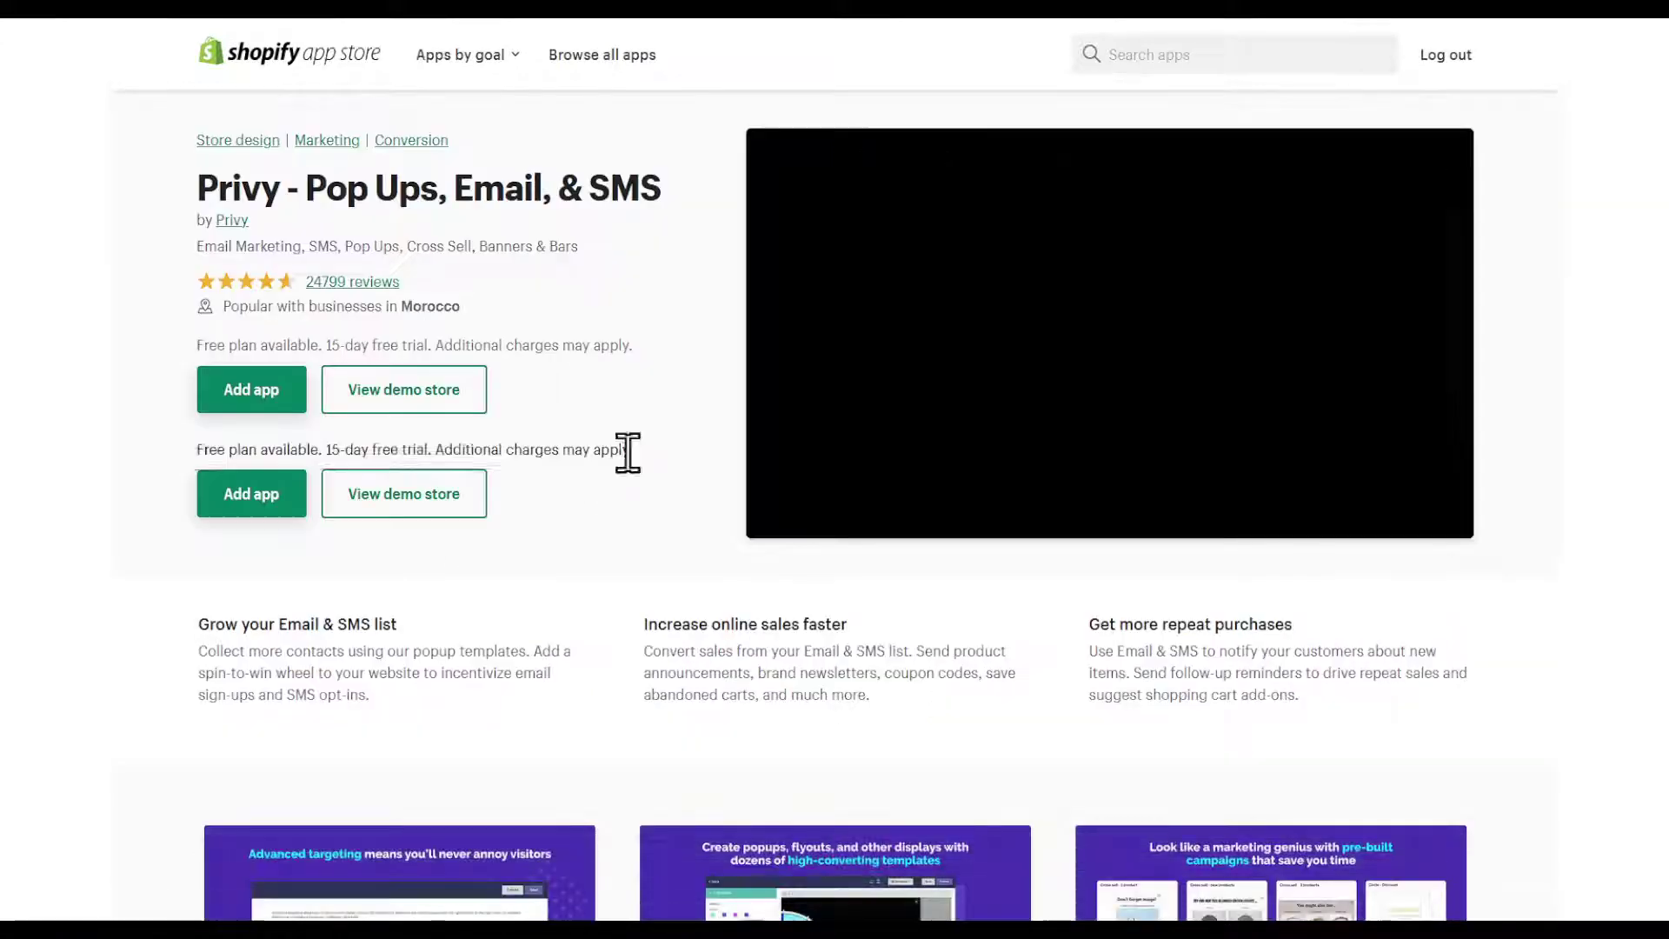
left_click(430, 399)
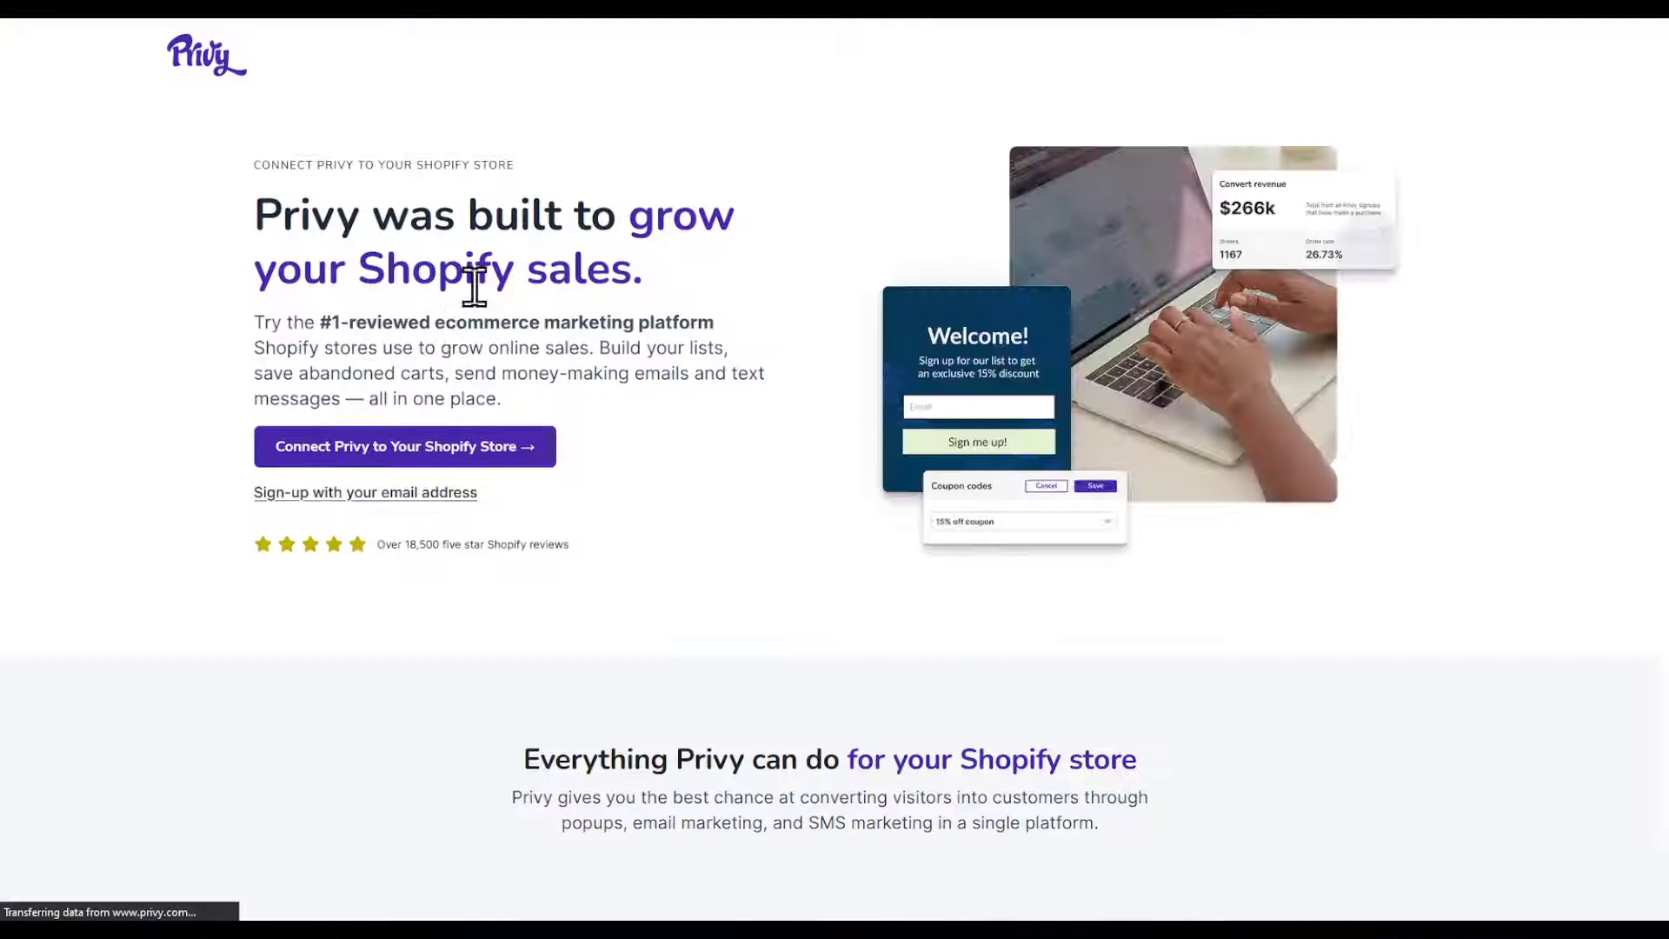
scroll(1643, 692, "down", 4)
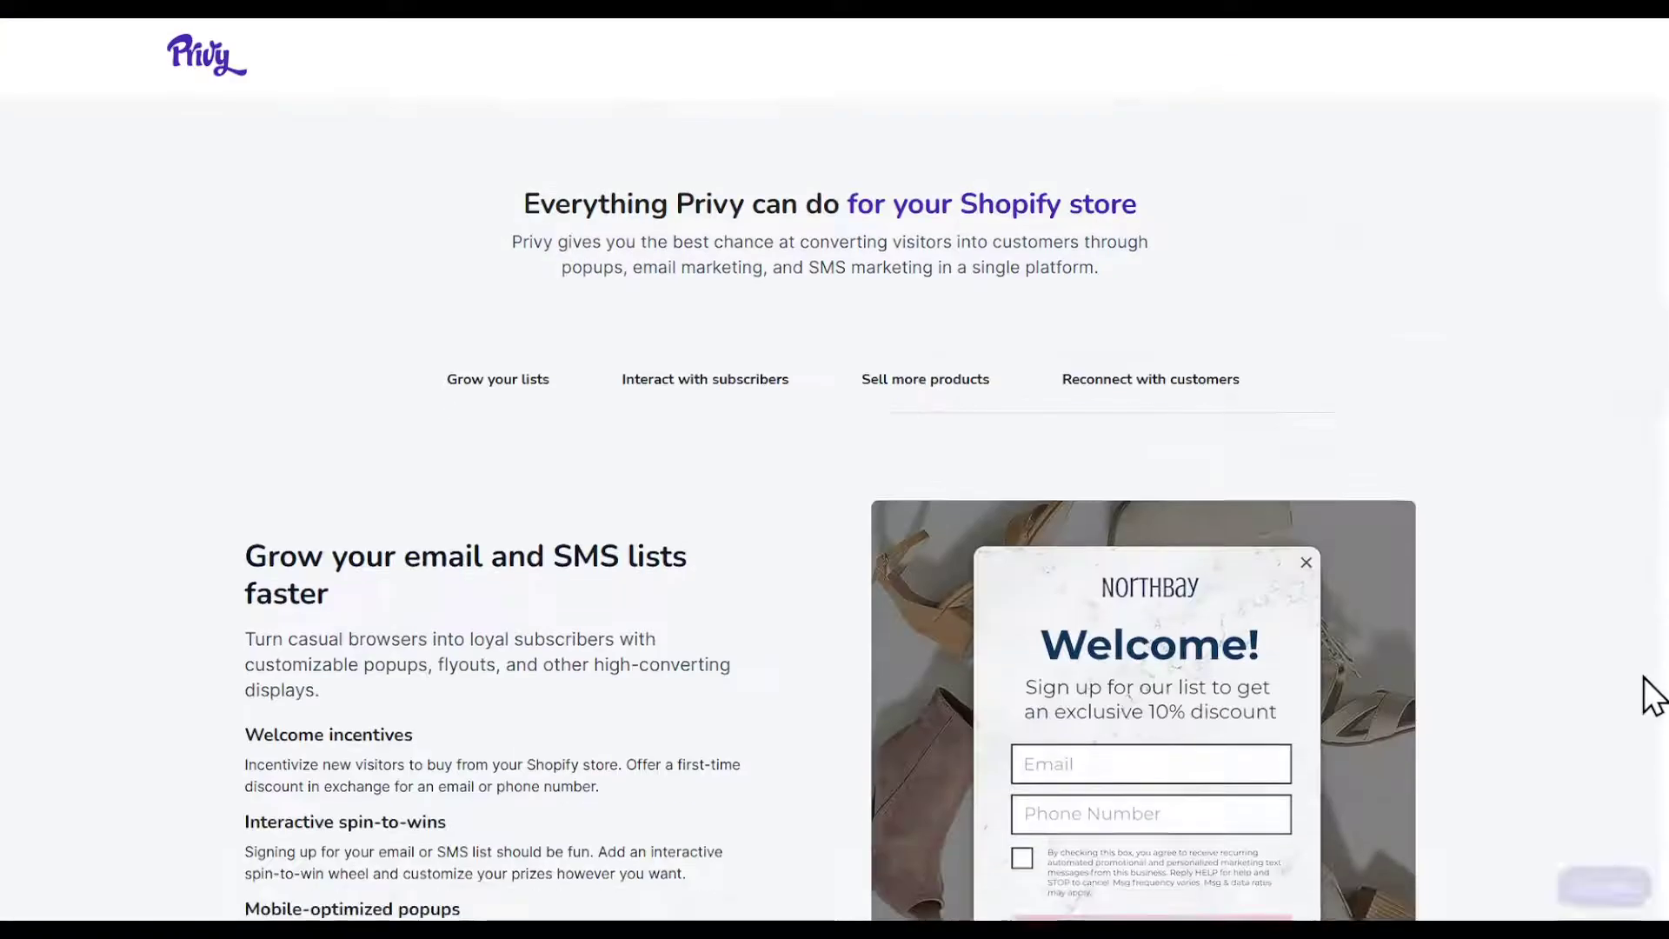
scroll(1649, 689, "down", 3)
scroll(1643, 685, "up", 3)
scroll(978, 573, "down", 1)
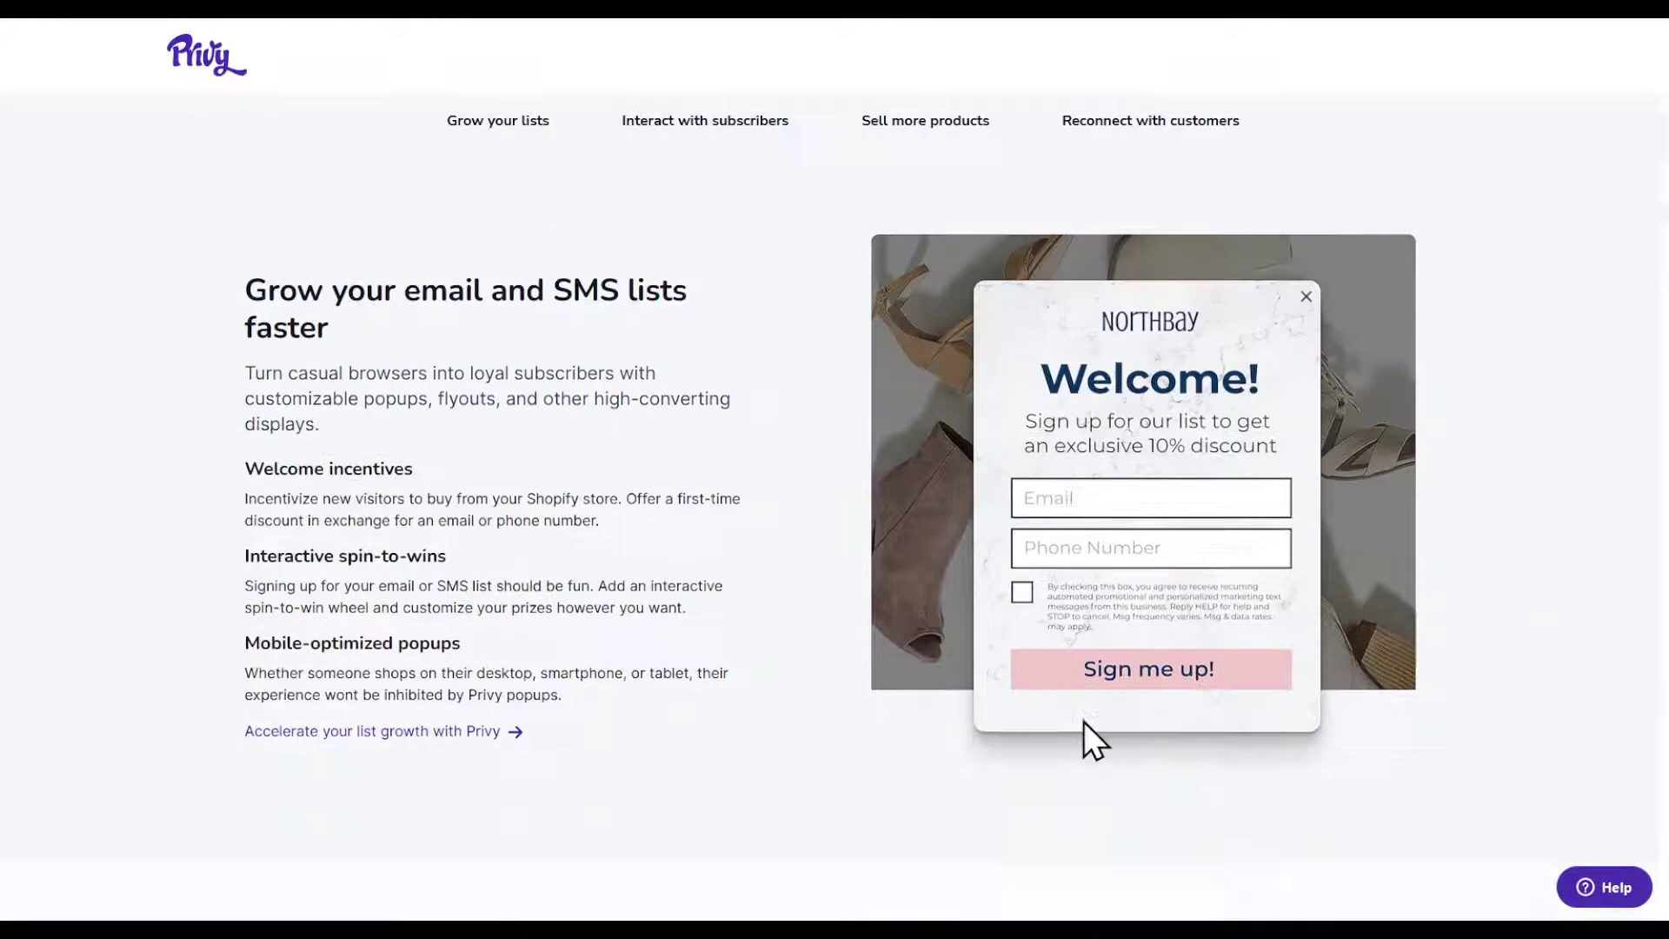
scroll(1091, 738, "down", 2)
scroll(1212, 138, "up", 1)
scroll(1213, 761, "down", 3)
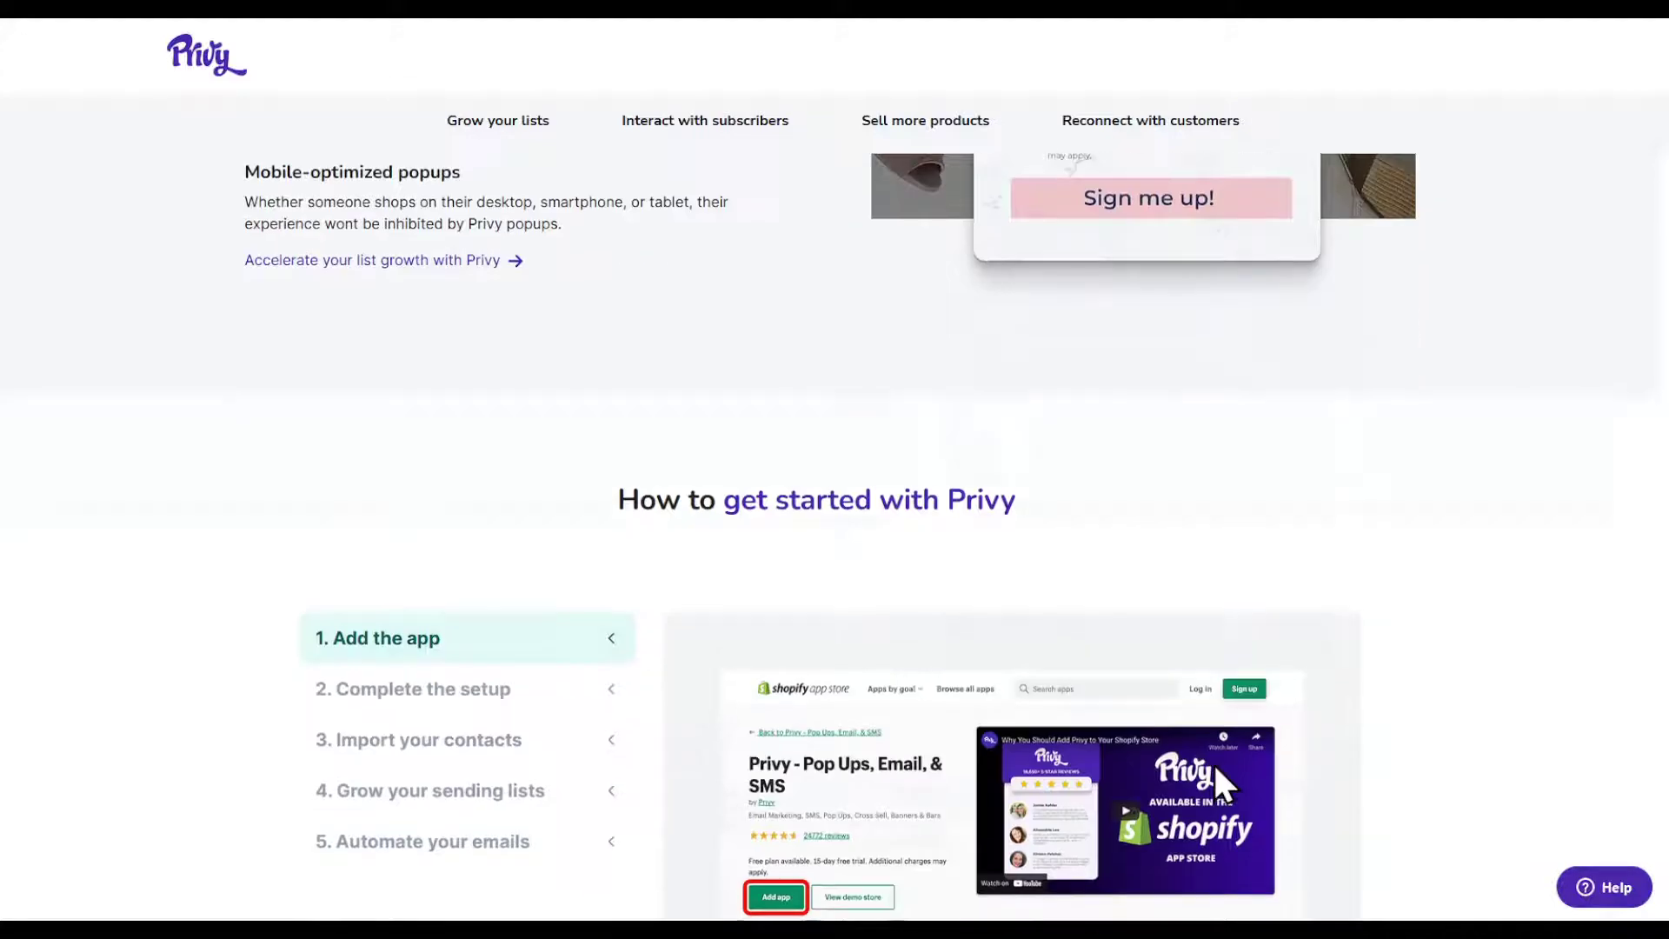
scroll(1218, 757, "down", 4)
scroll(1248, 731, "down", 3)
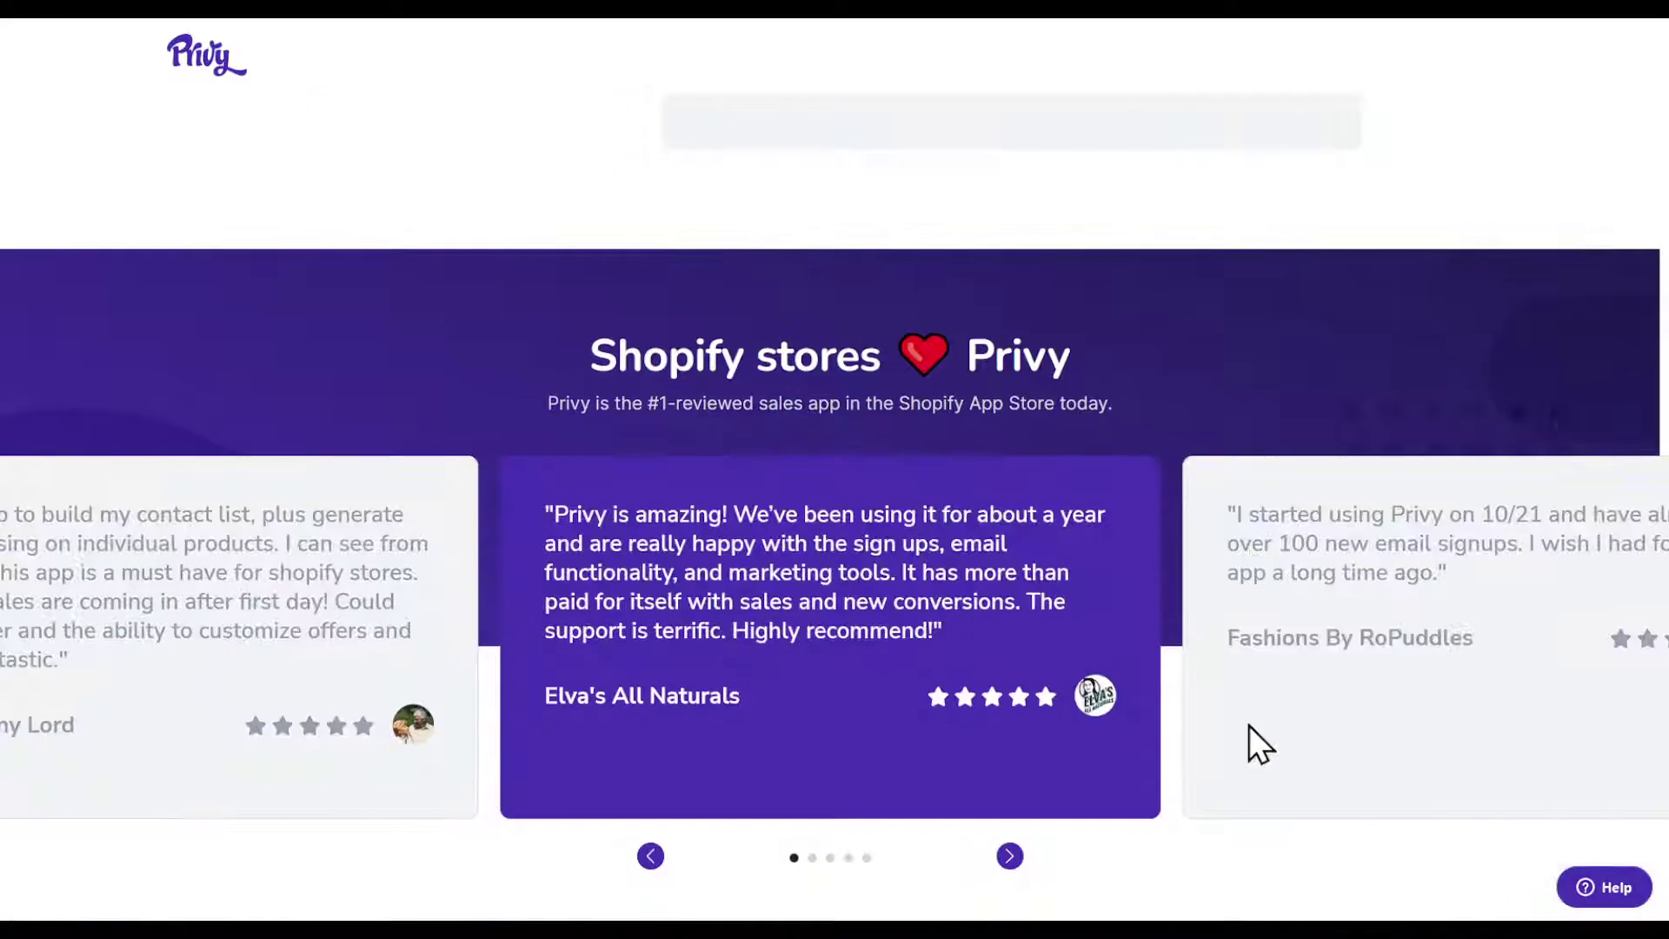
scroll(1250, 725, "down", 4)
scroll(1257, 731, "up", 4)
scroll(1258, 732, "up", 5)
scroll(1257, 735, "up", 5)
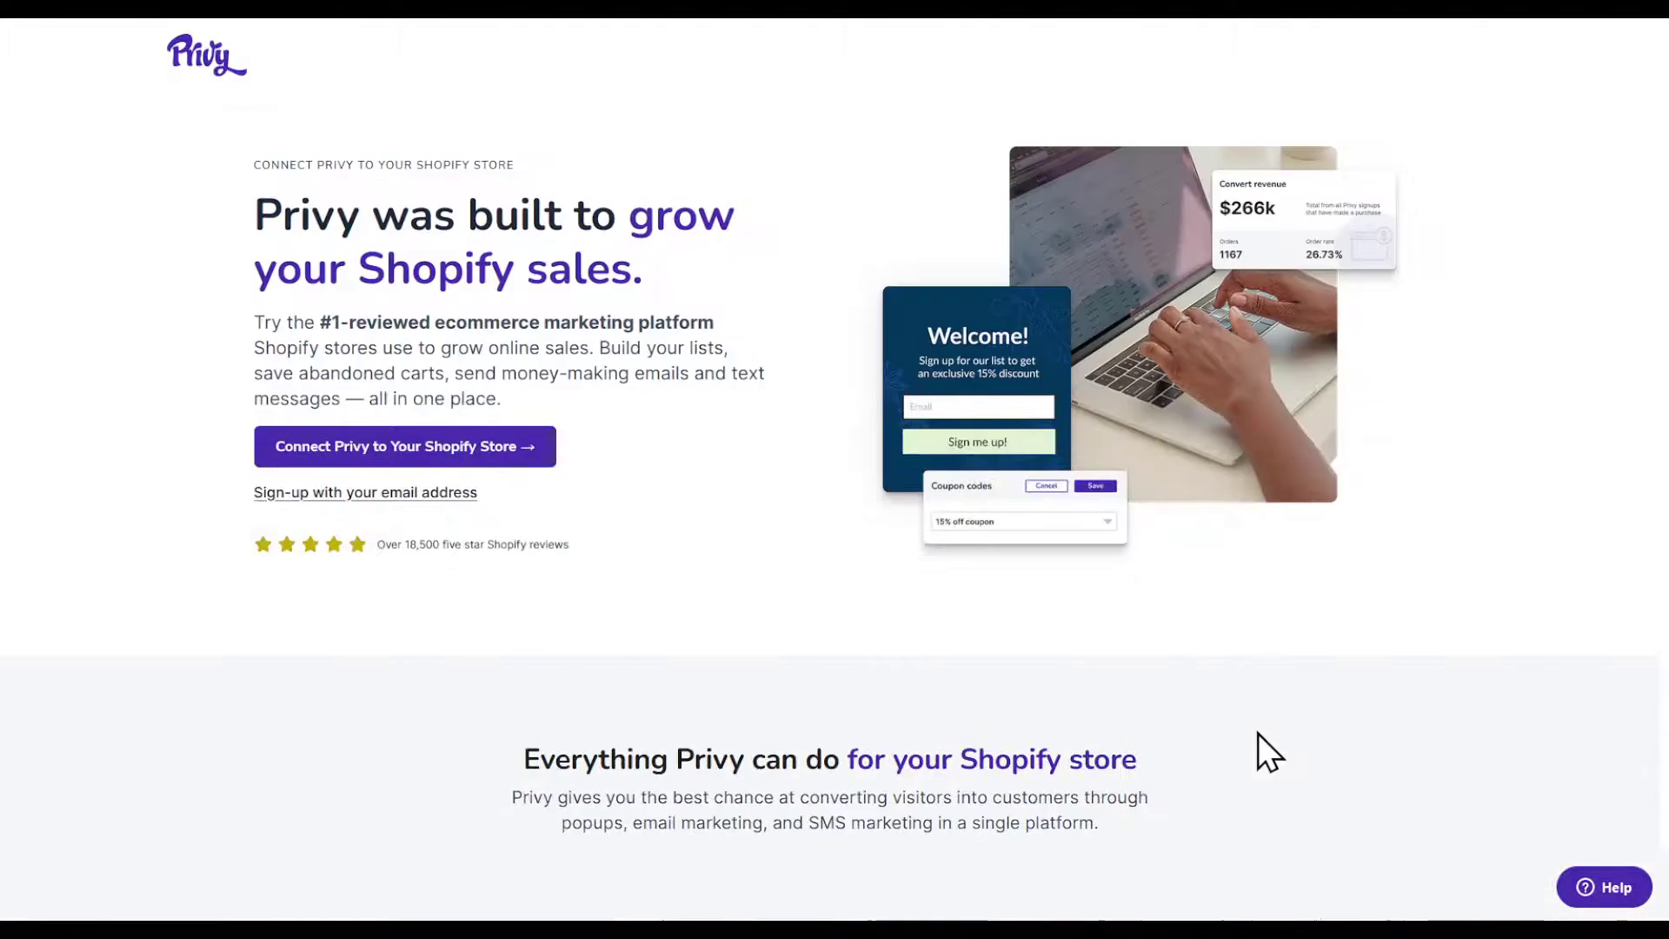
scroll(600, 515, "down", 5)
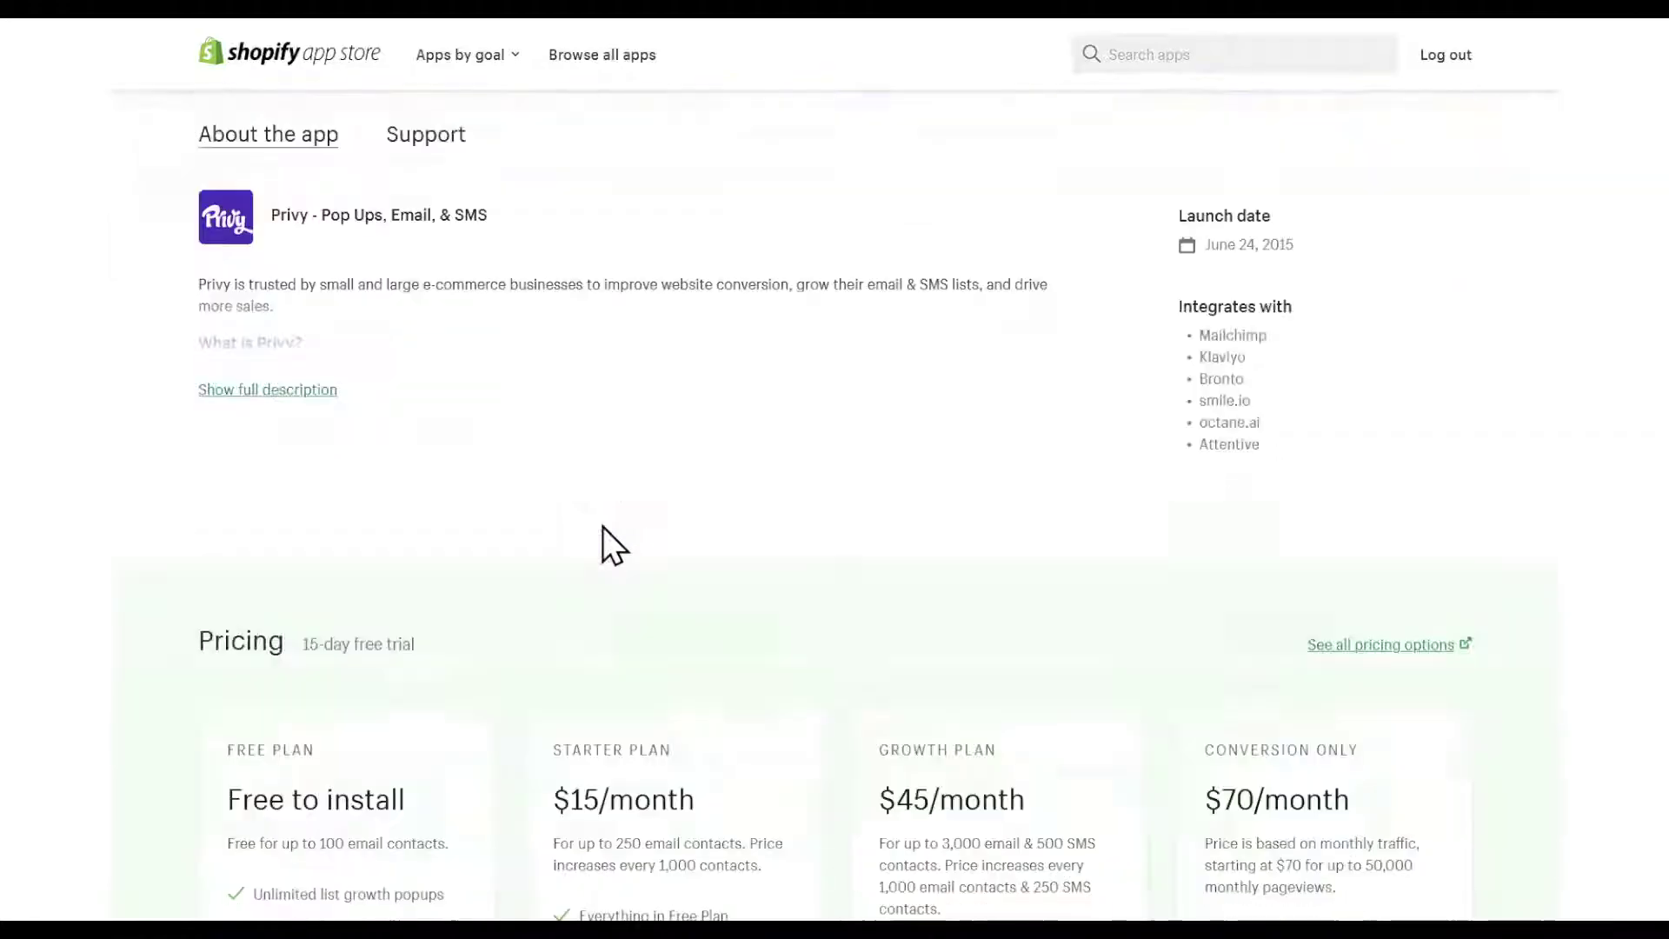
scroll(561, 554, "down", 4)
scroll(327, 421, "up", 5)
scroll(339, 424, "up", 4)
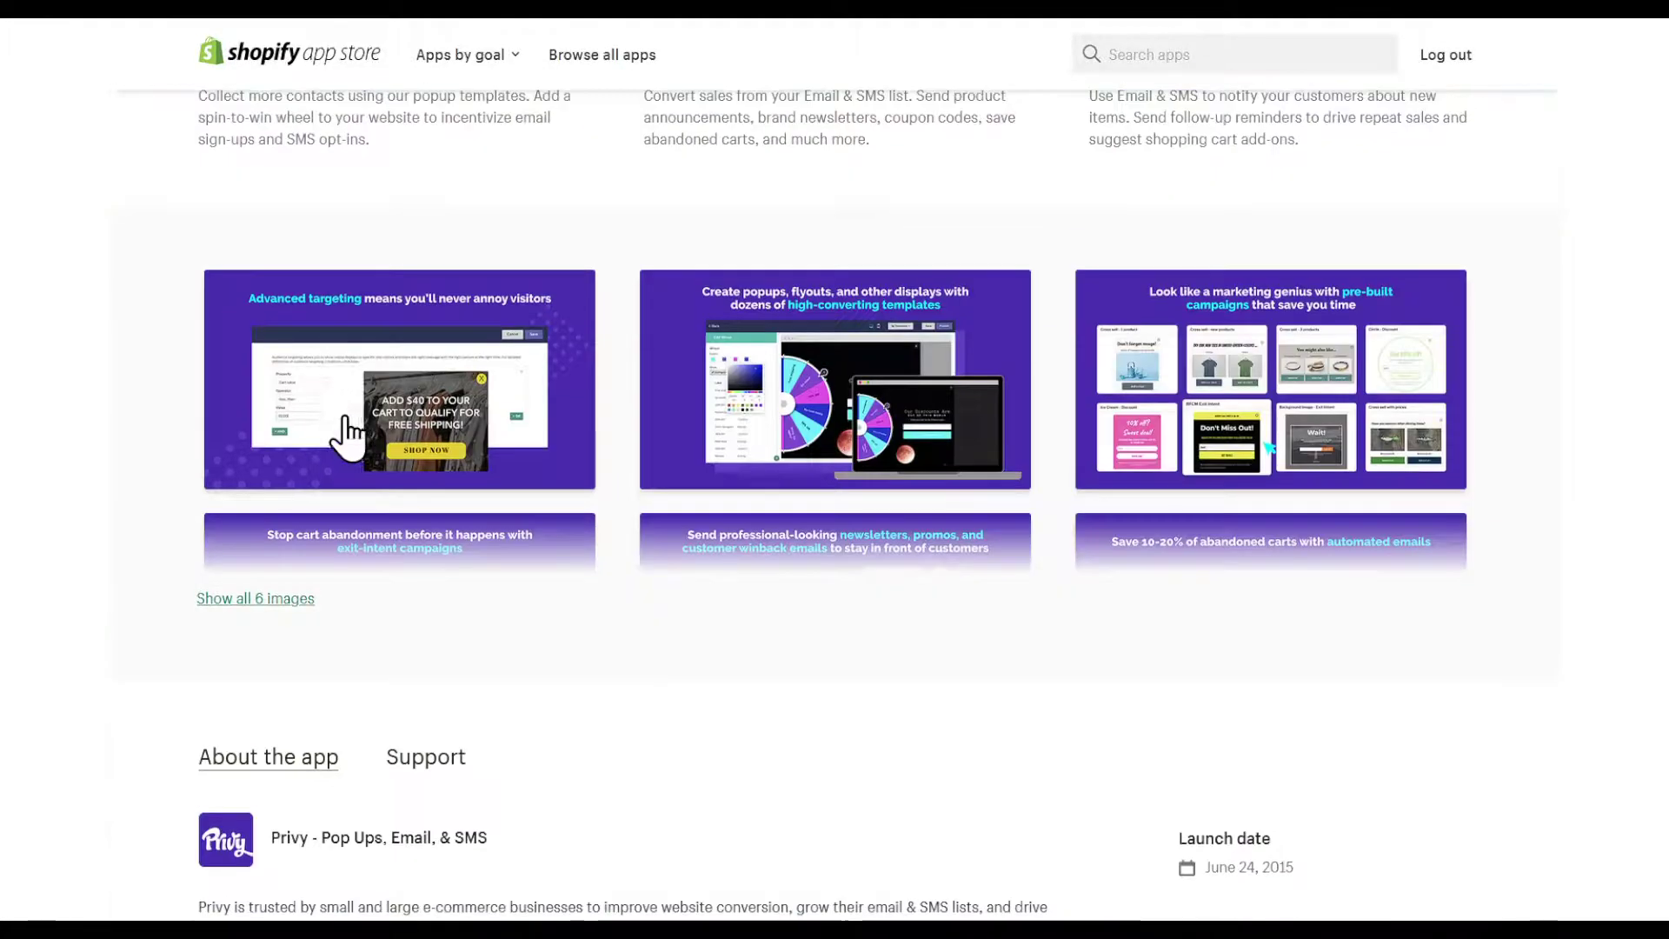
scroll(362, 429, "down", 5)
scroll(391, 437, "up", 4)
scroll(415, 448, "up", 5)
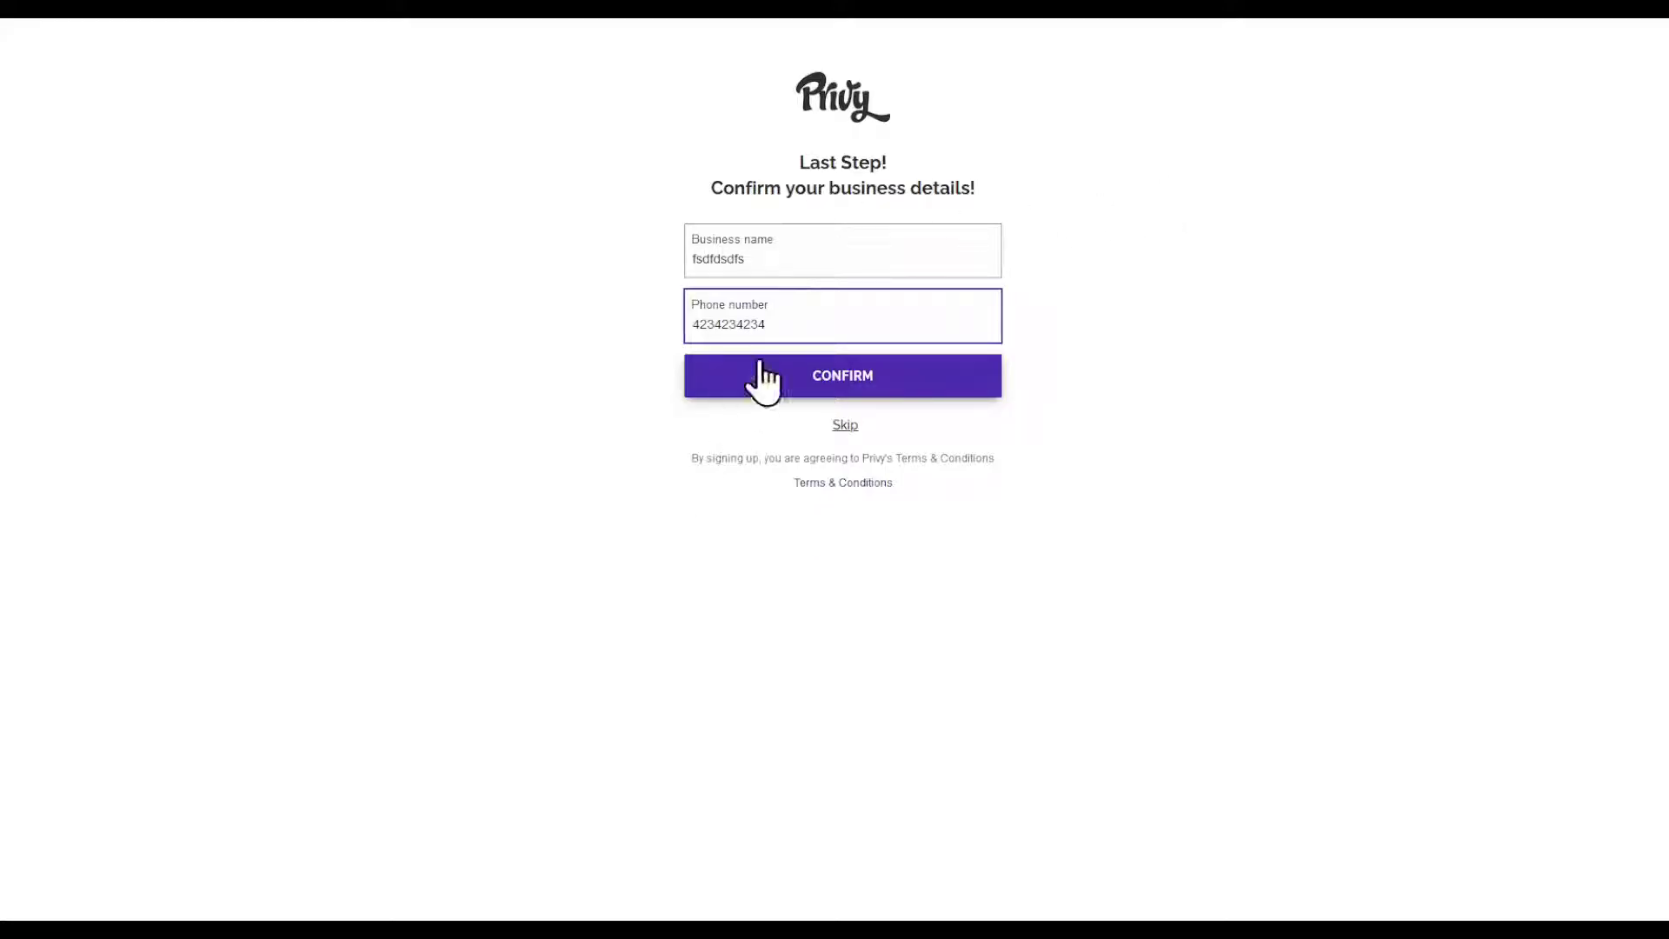
Step: Confirm the business details and start setting up the Privy account
left_click(802, 378)
left_click(836, 439)
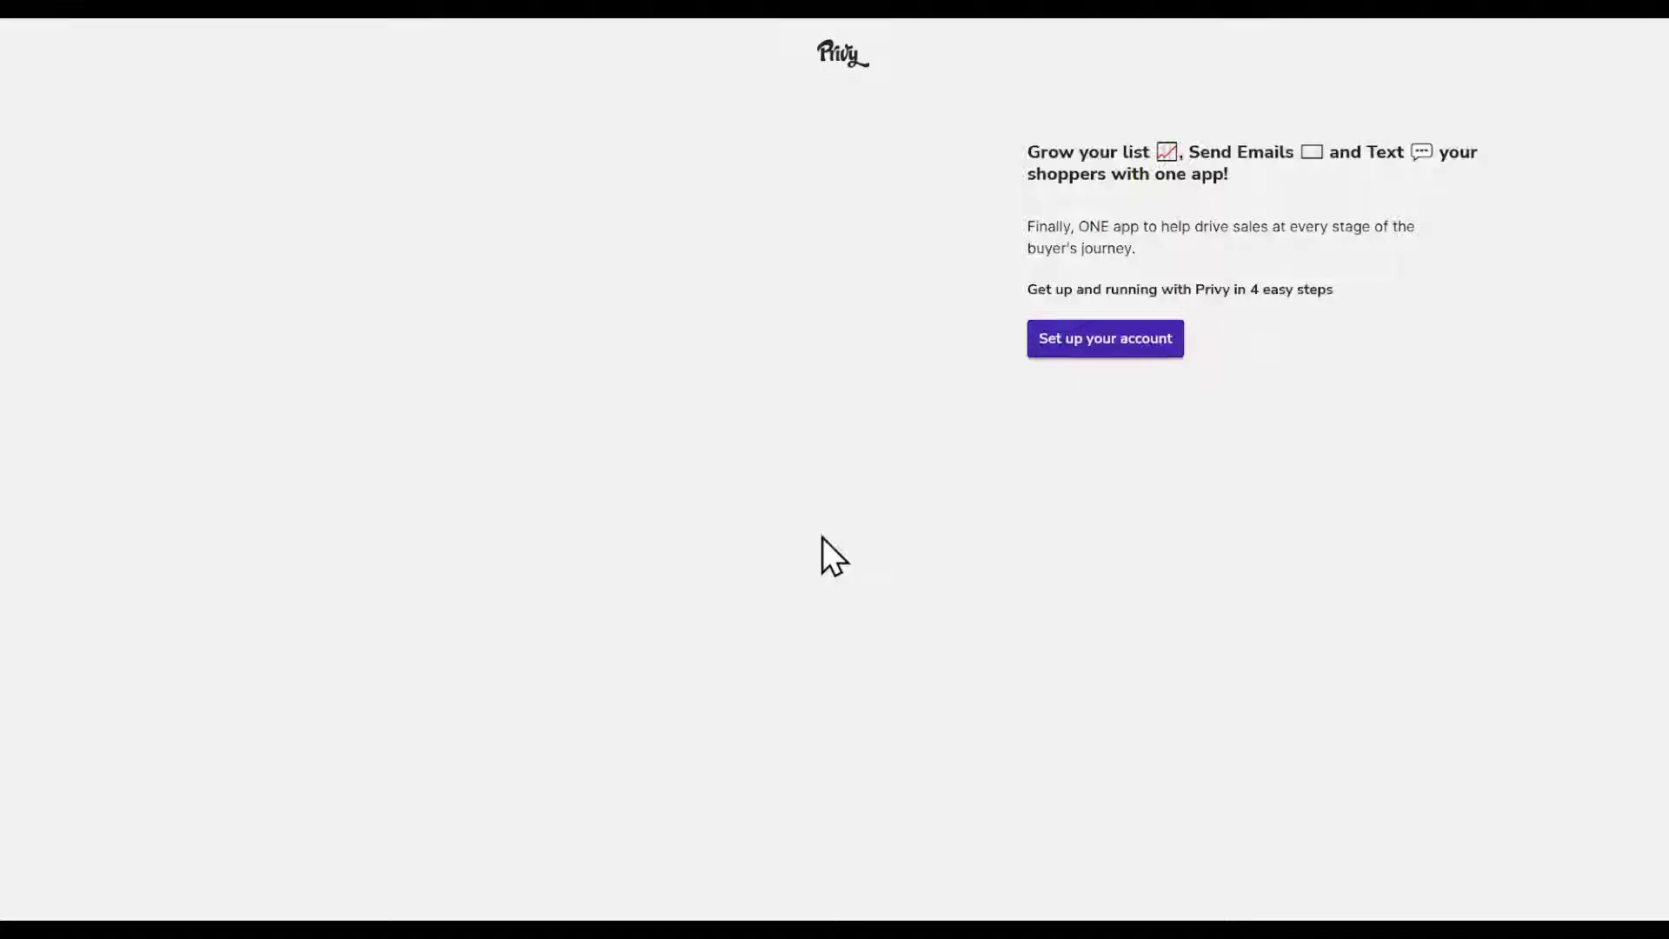
left_click(1095, 428)
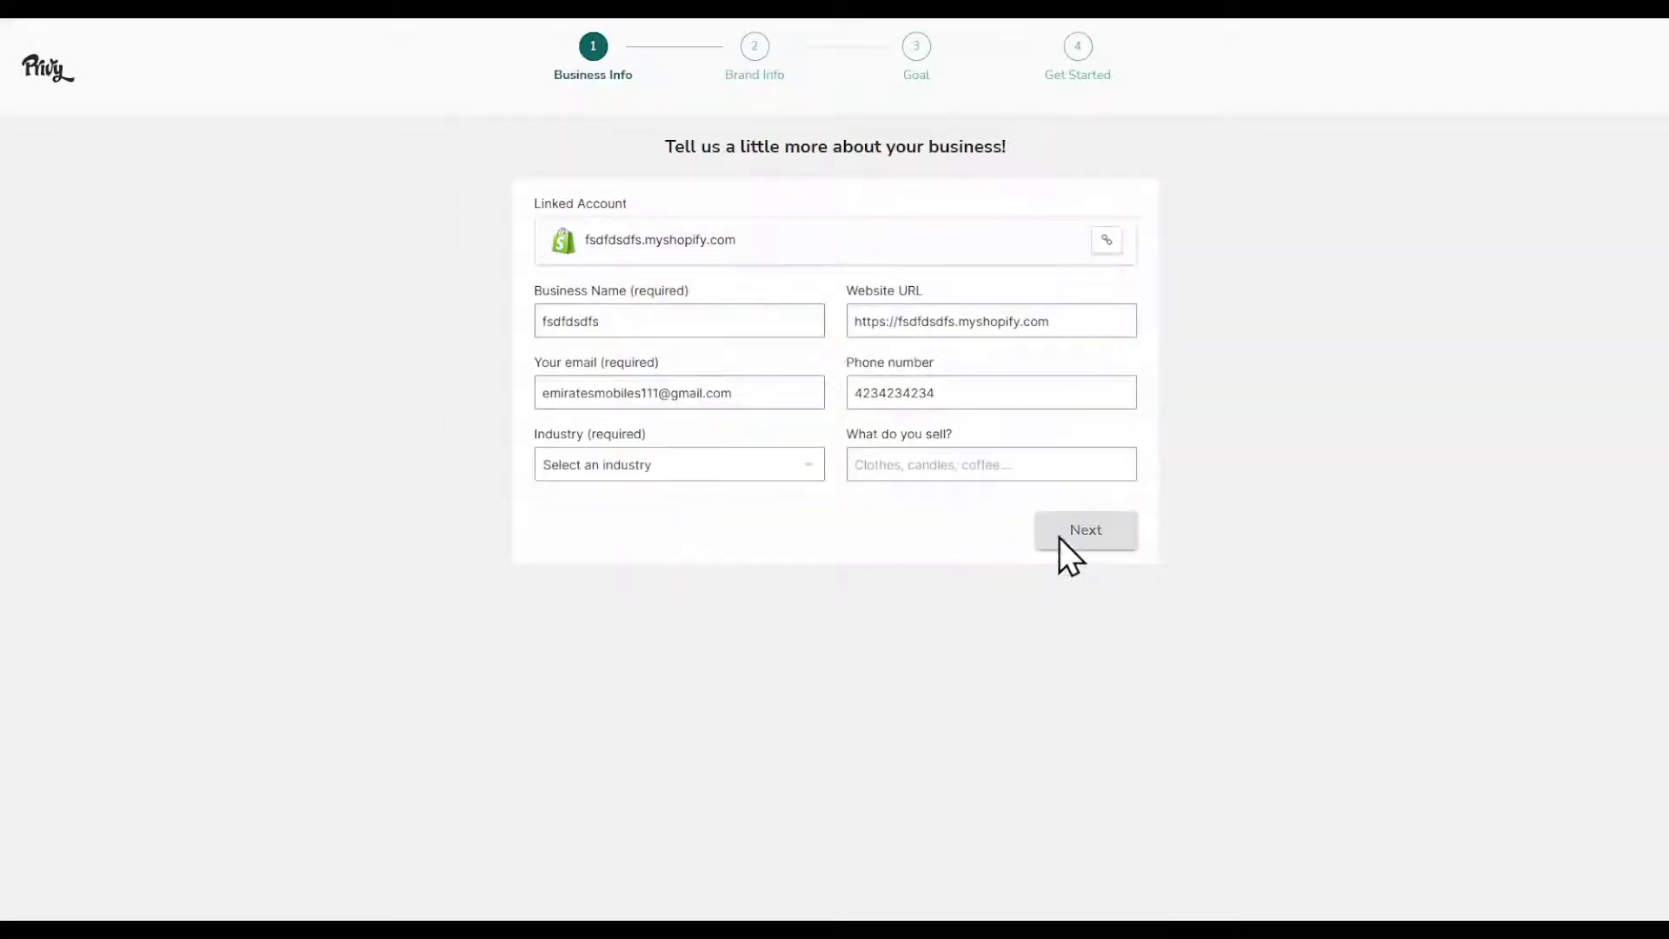
Step: Choose Clothing as the business industry and submit the business info
left_click(739, 471)
left_click(652, 504)
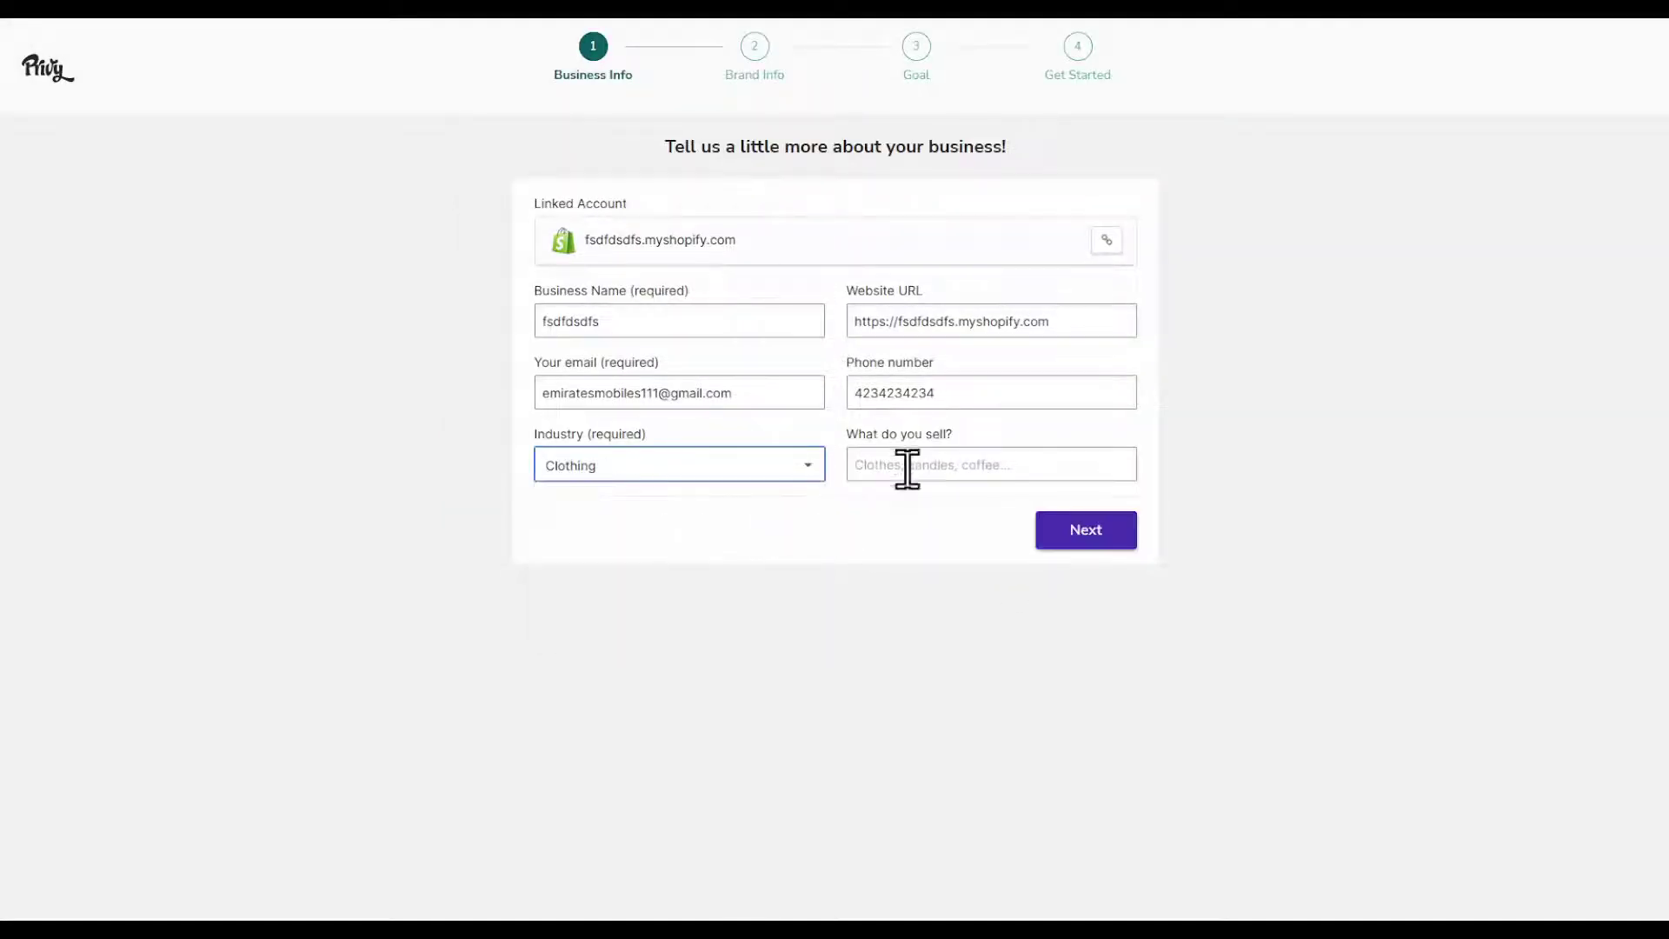
left_click(1043, 528)
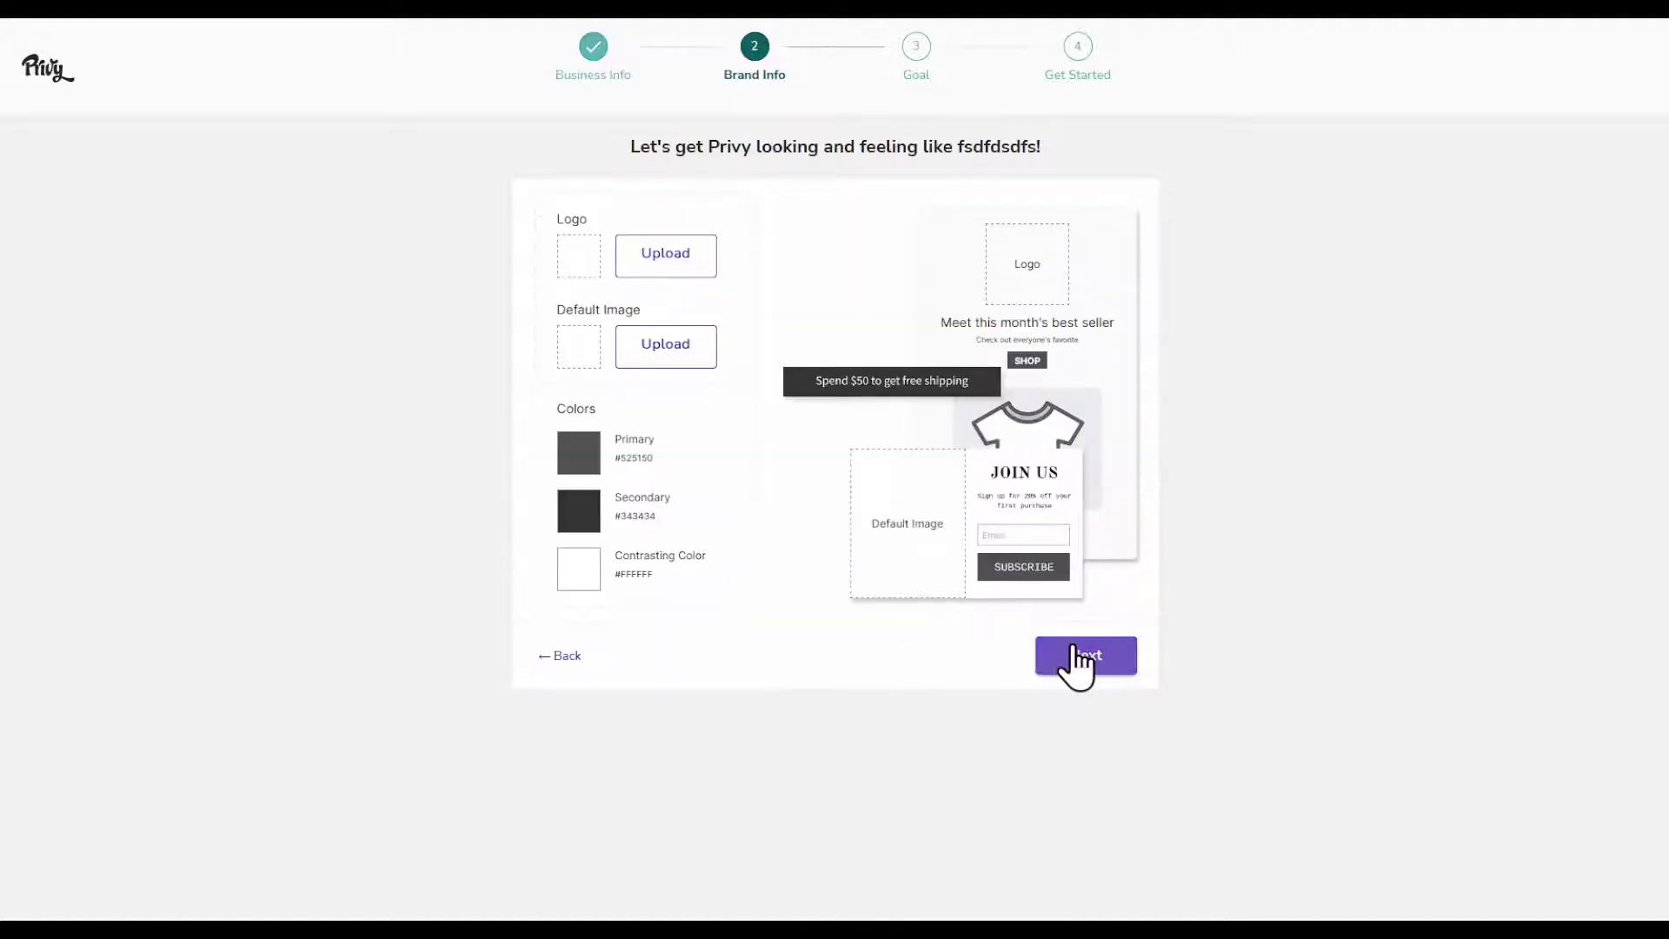
Step: Skip uploading a logo and default image and continue to the Goal step
left_click(653, 256)
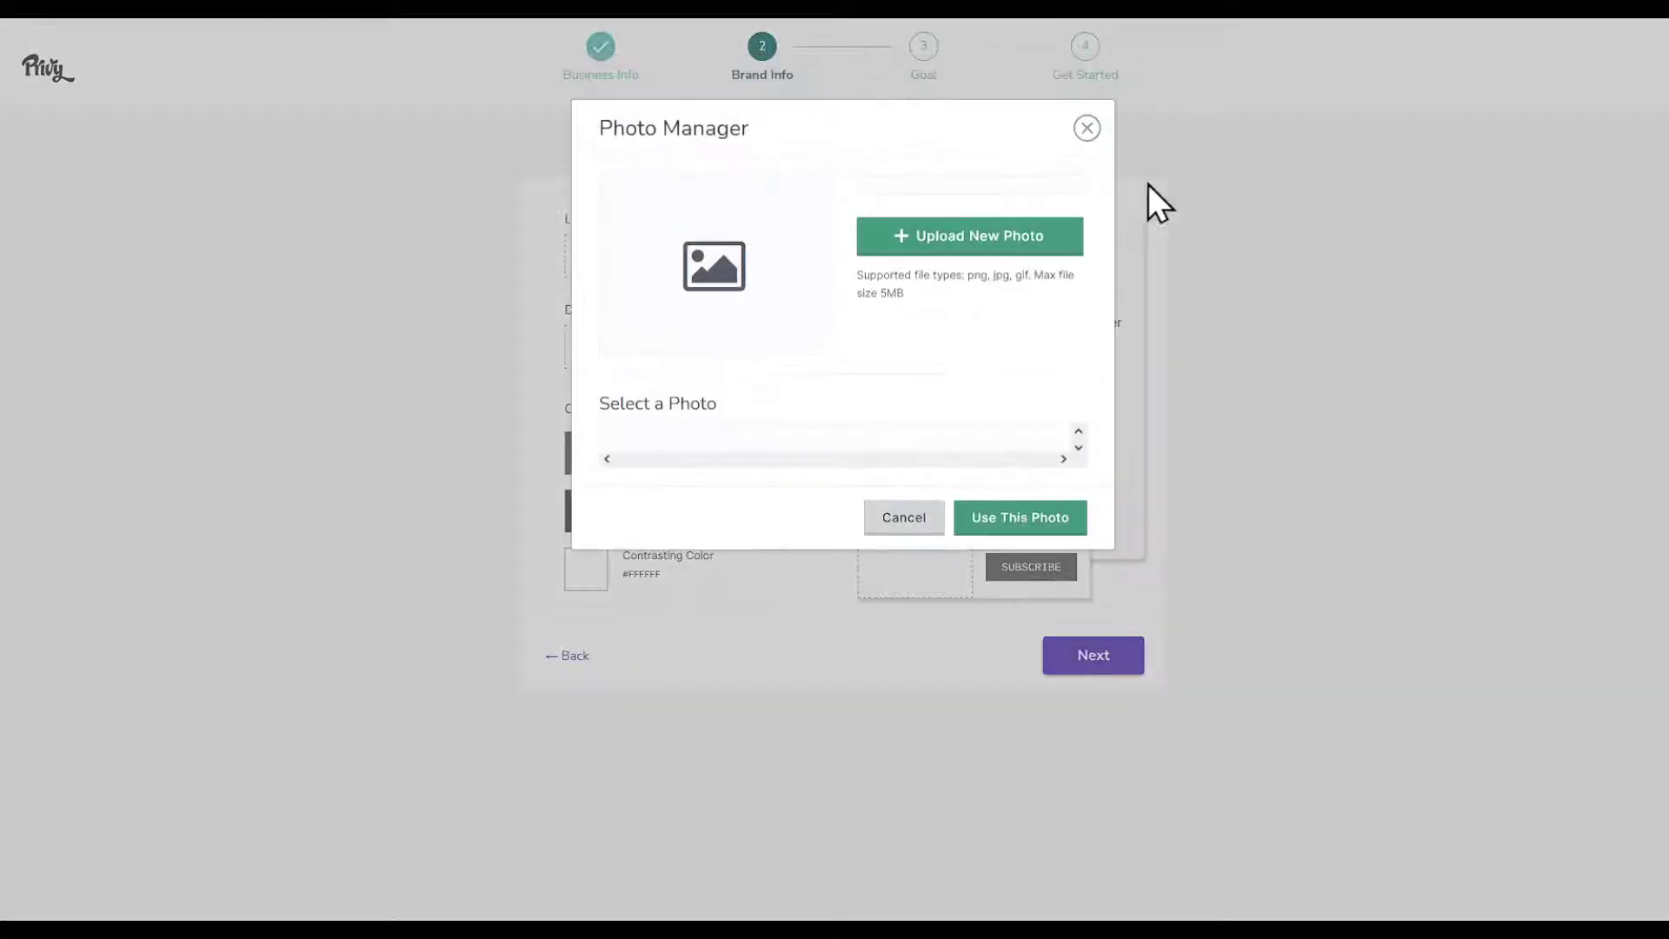
left_click(1082, 132)
left_click(651, 342)
left_click(1129, 173)
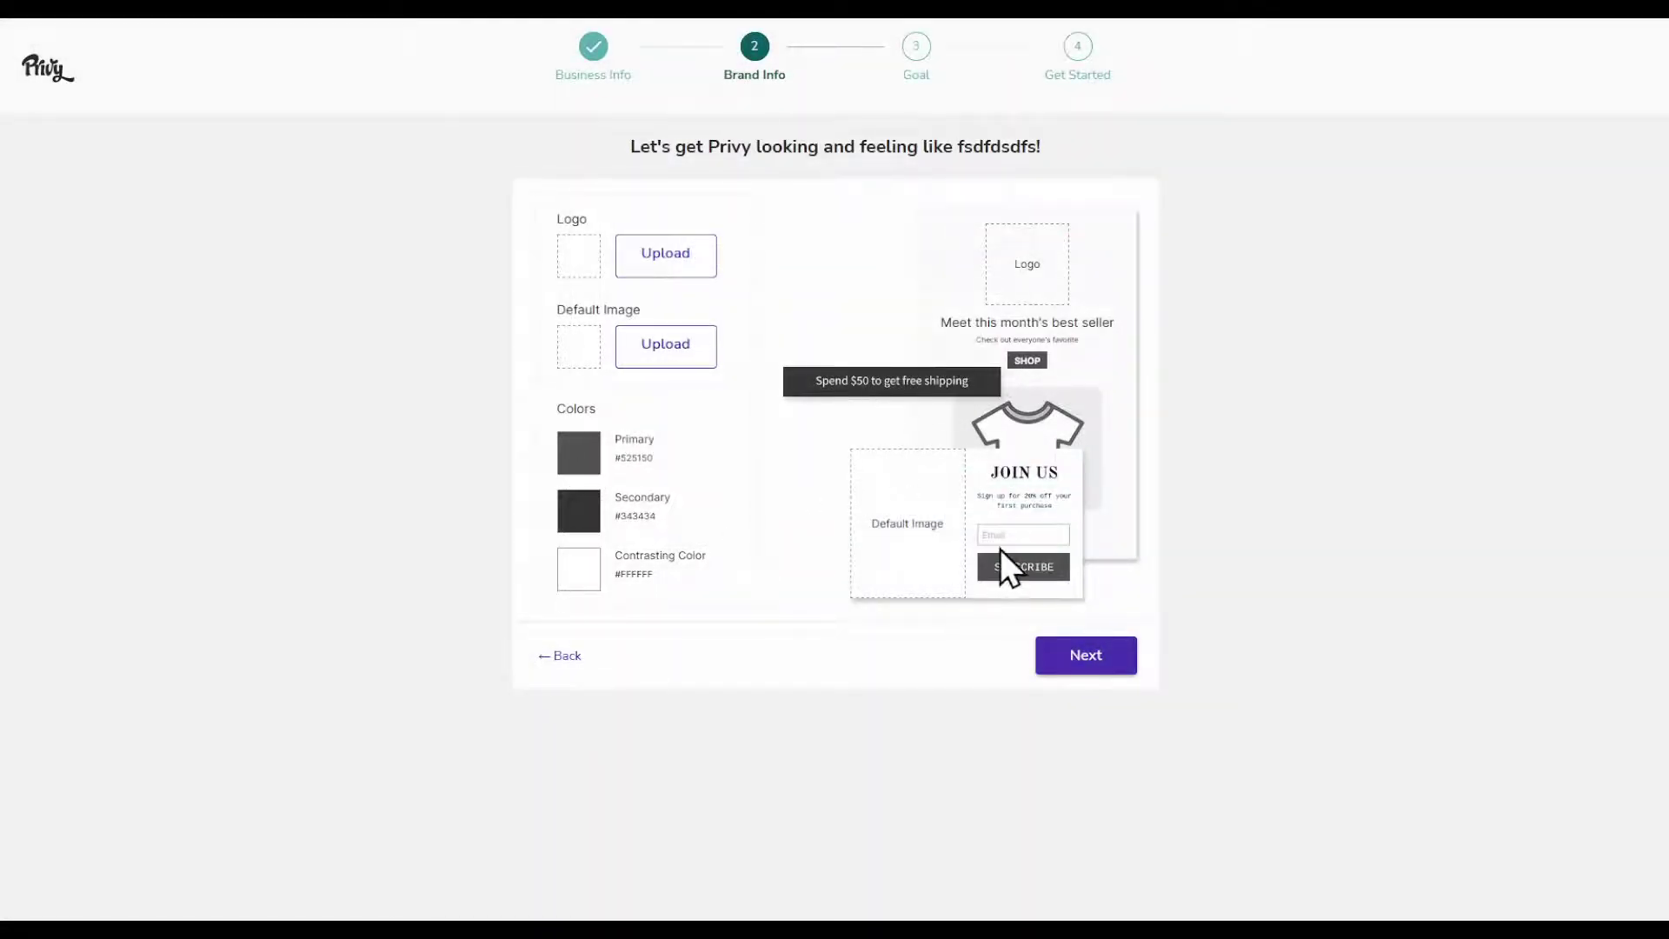
left_click(1050, 646)
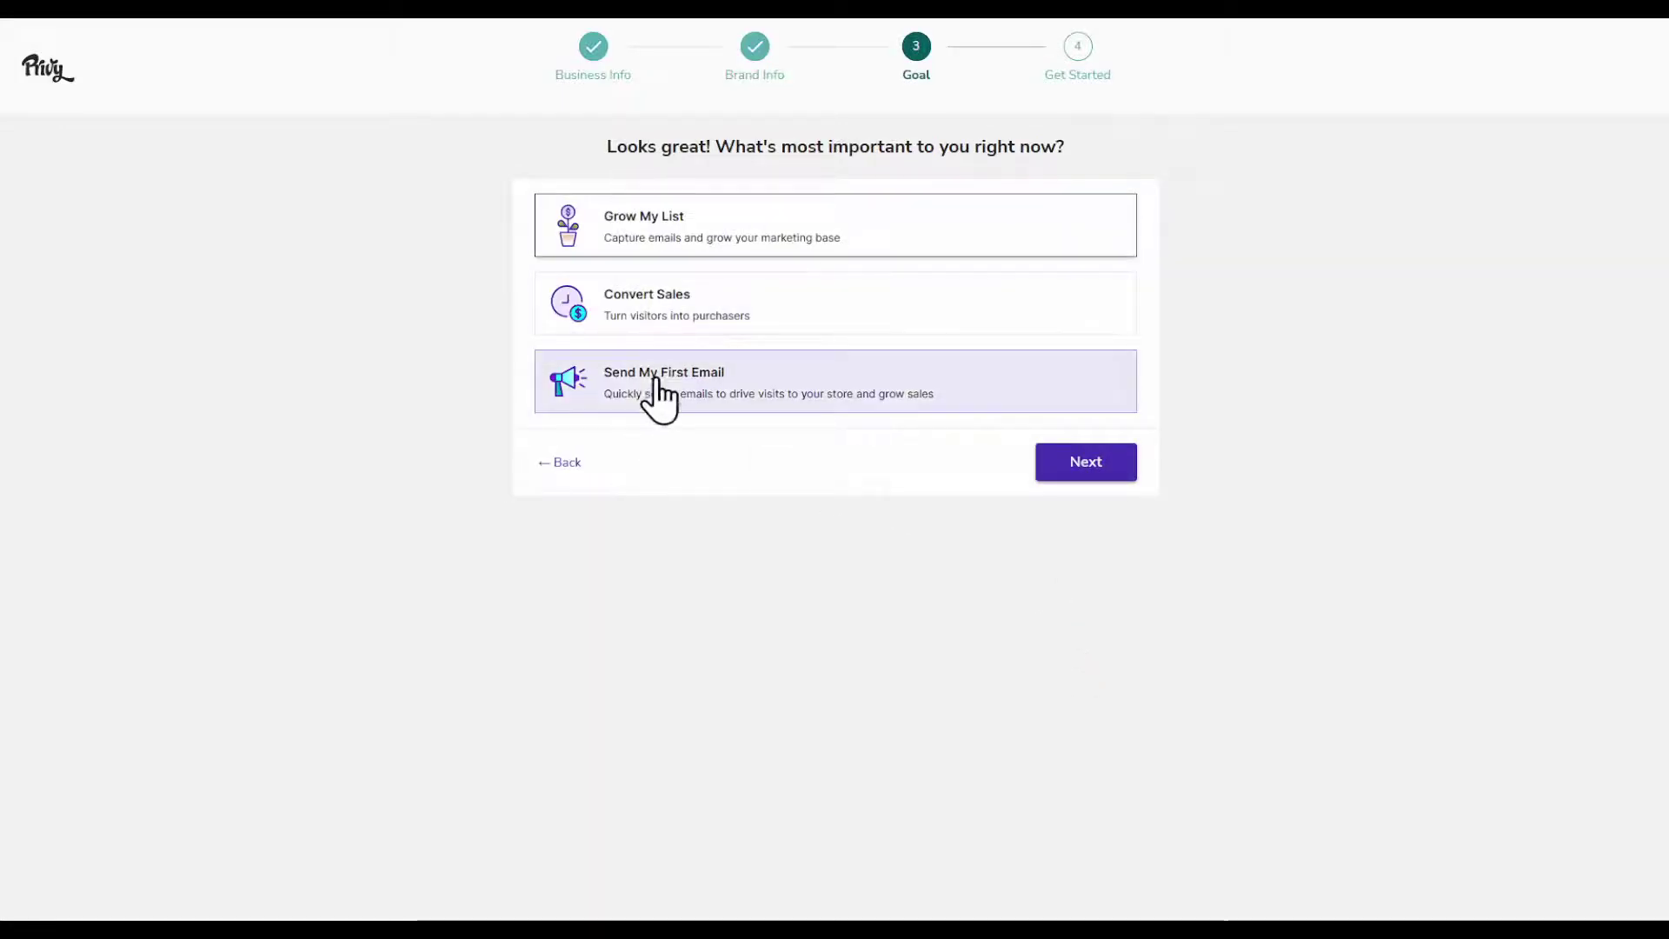
Step: Pick Convert Sales as the goal and start customizing the suggested Free Shipping Bar
left_click(704, 333)
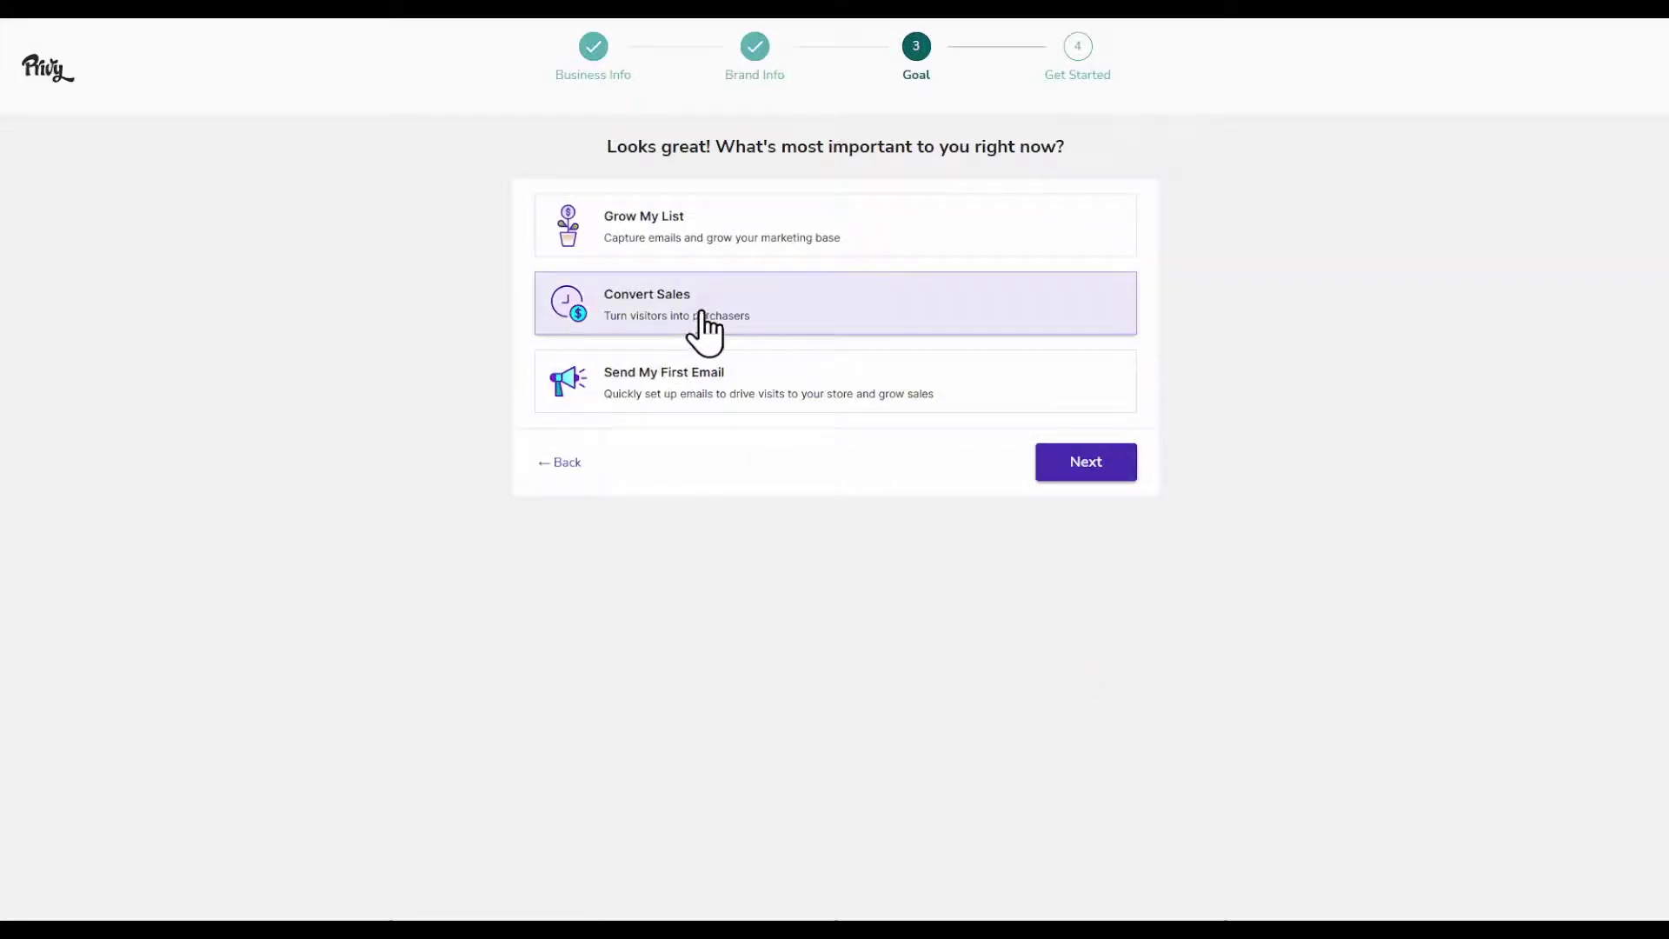
left_click(1102, 467)
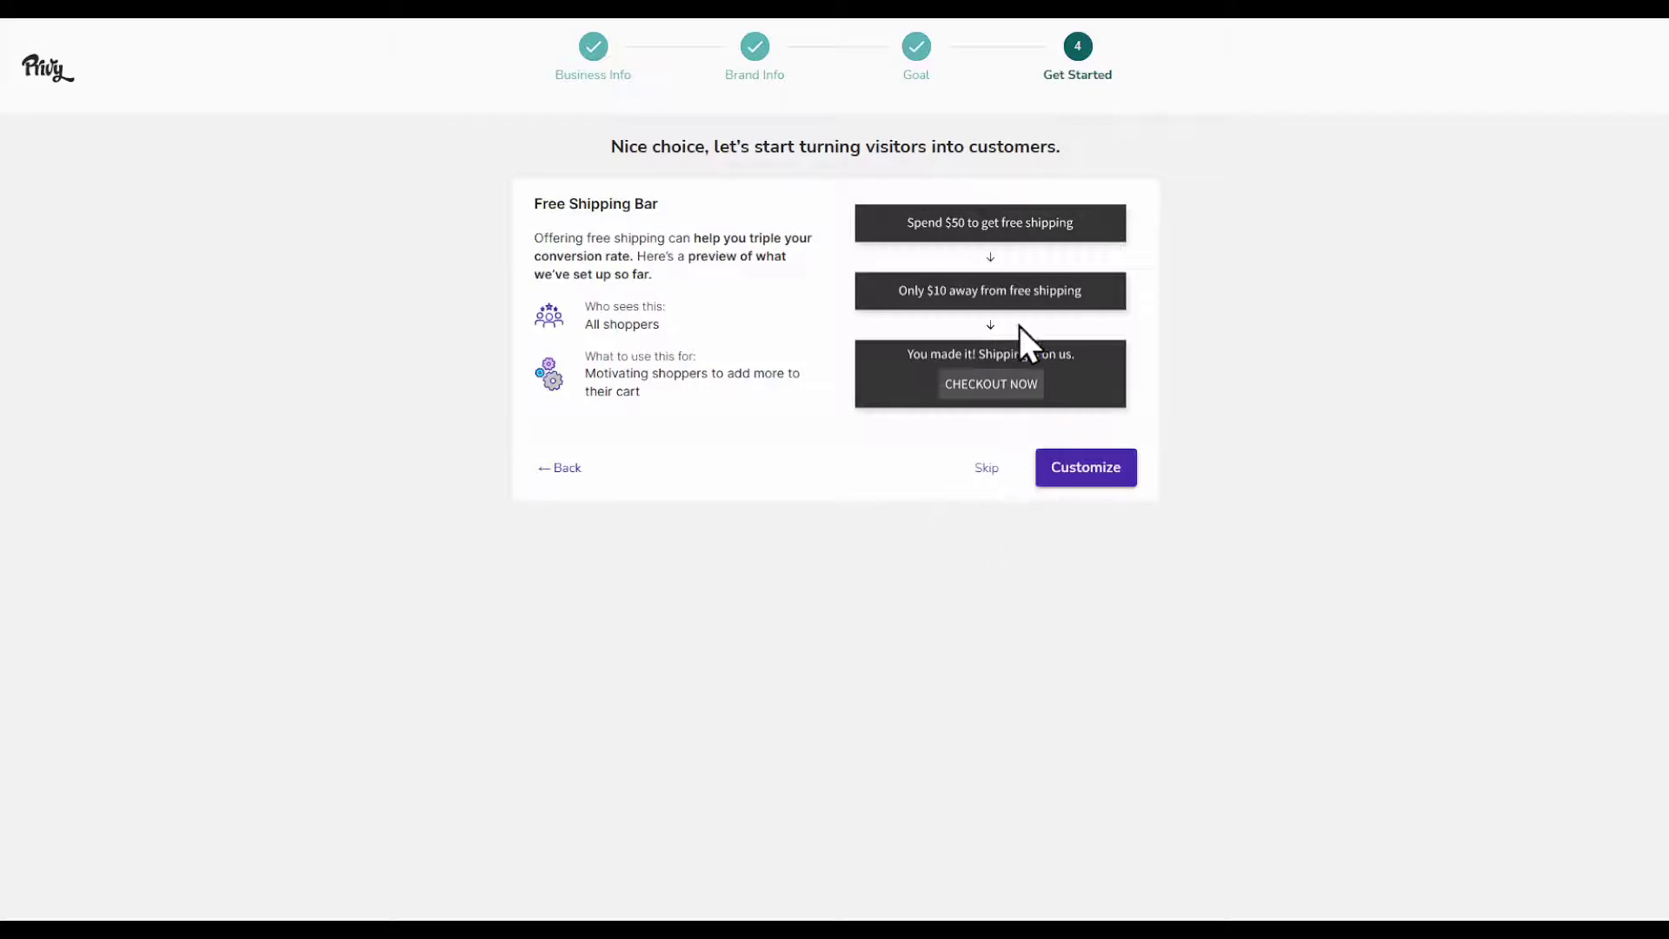
left_click(1083, 469)
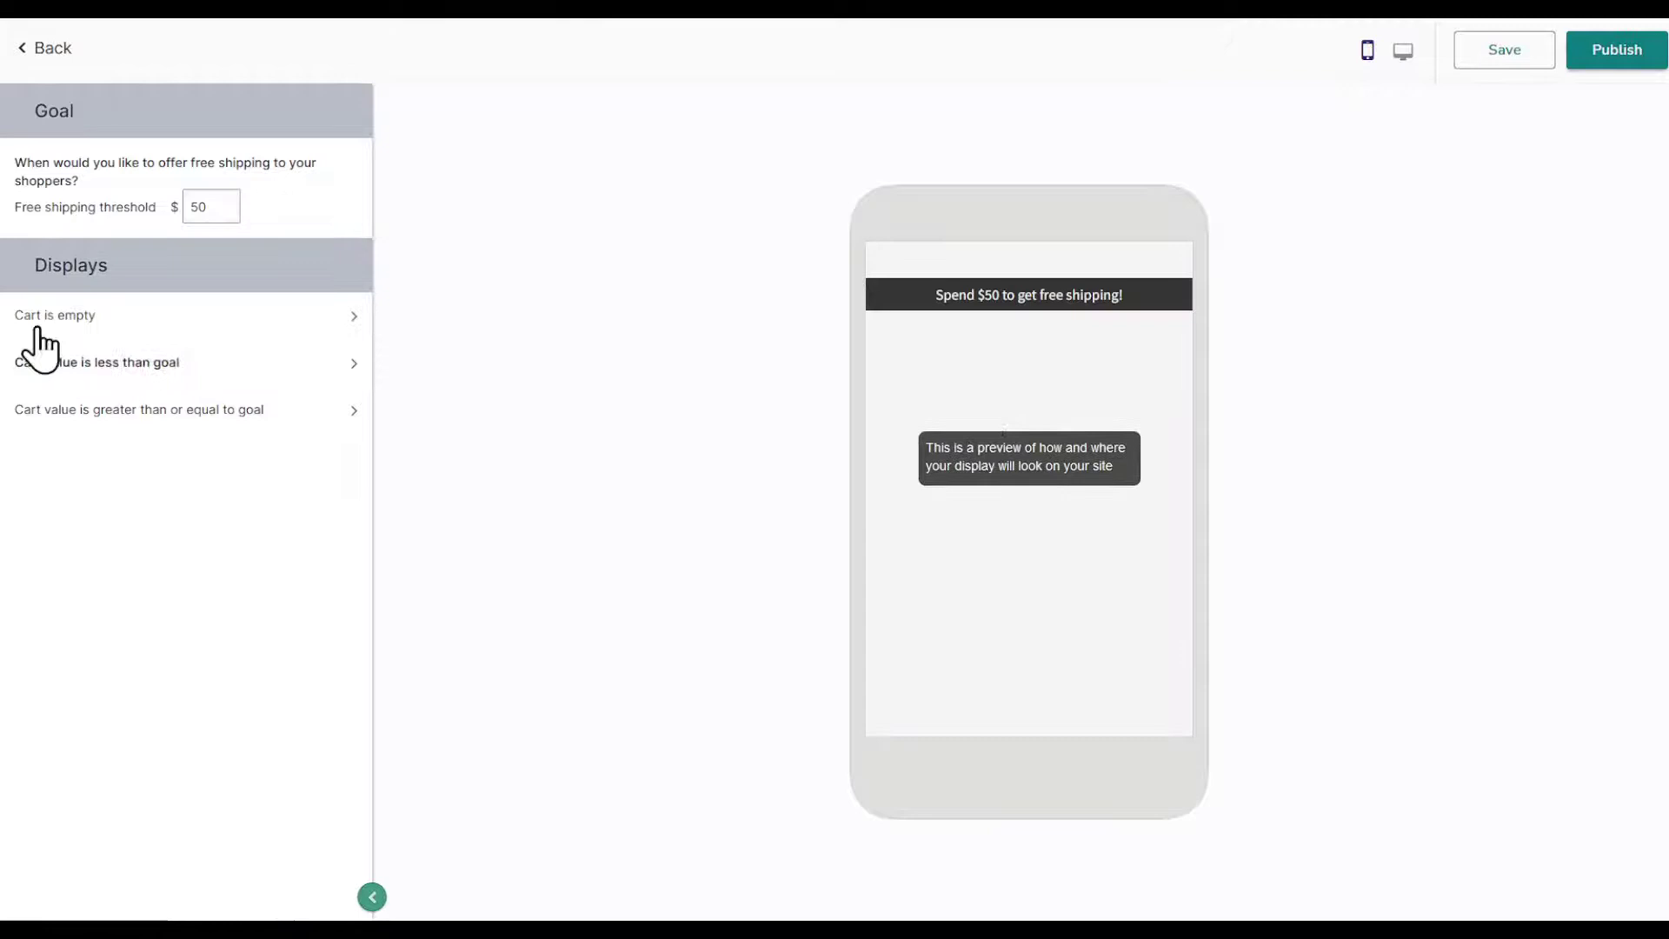
Step: Check the 'Cart is empty' display, then exit to the bar's Target step
left_click(116, 315)
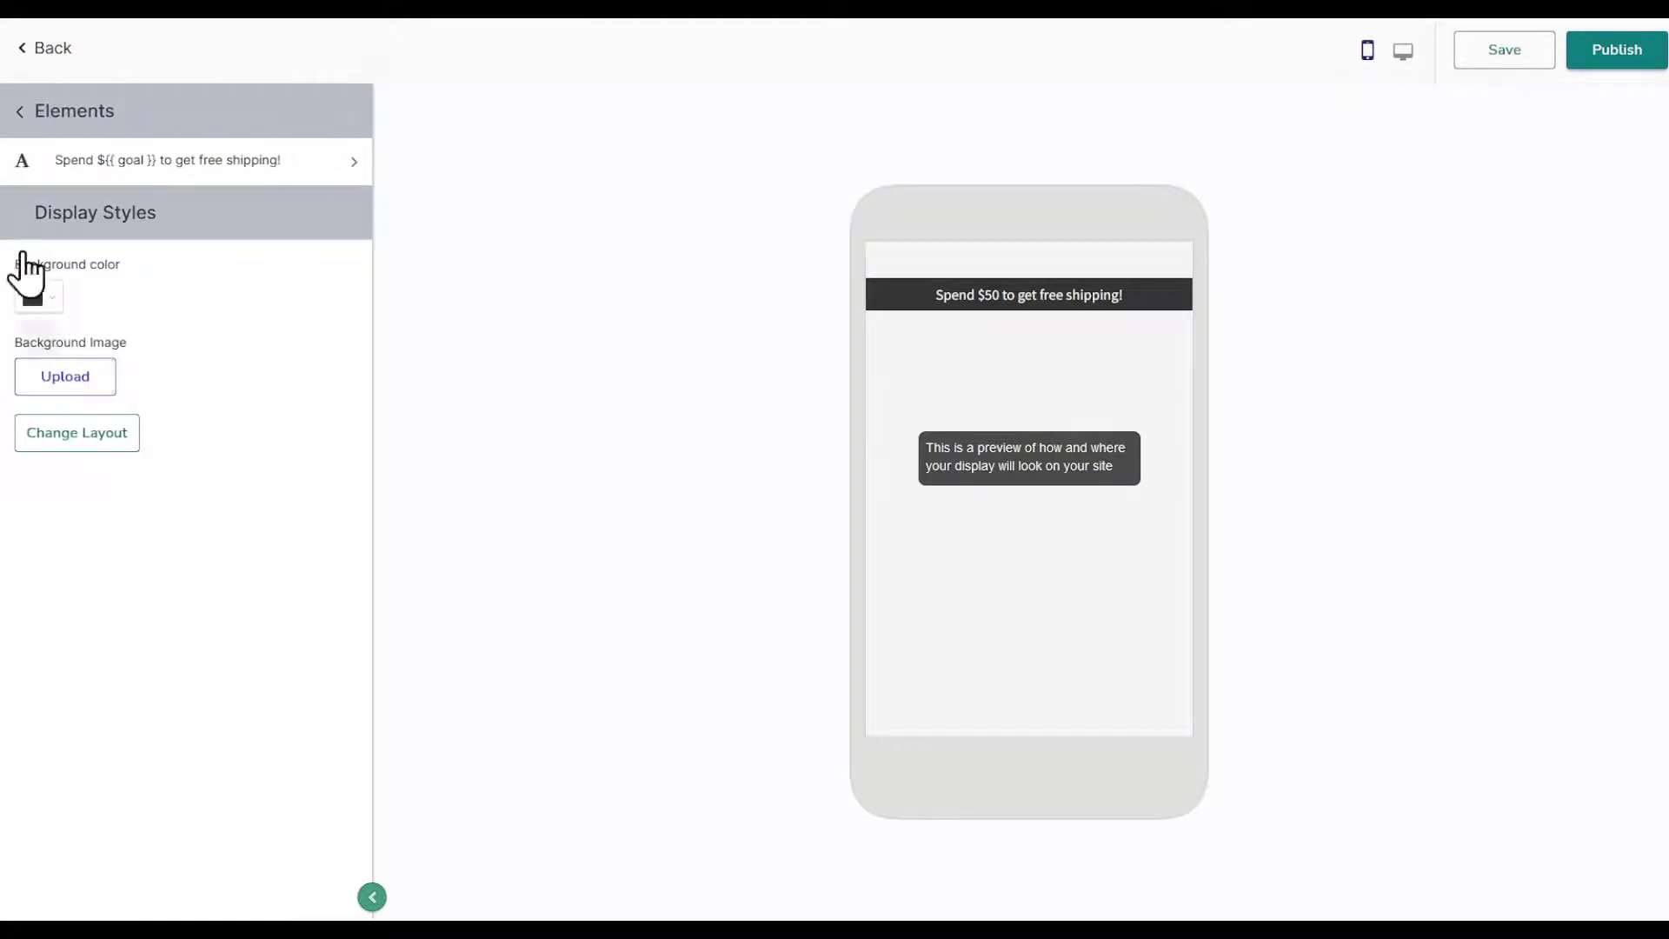
left_click(26, 111)
left_click(42, 52)
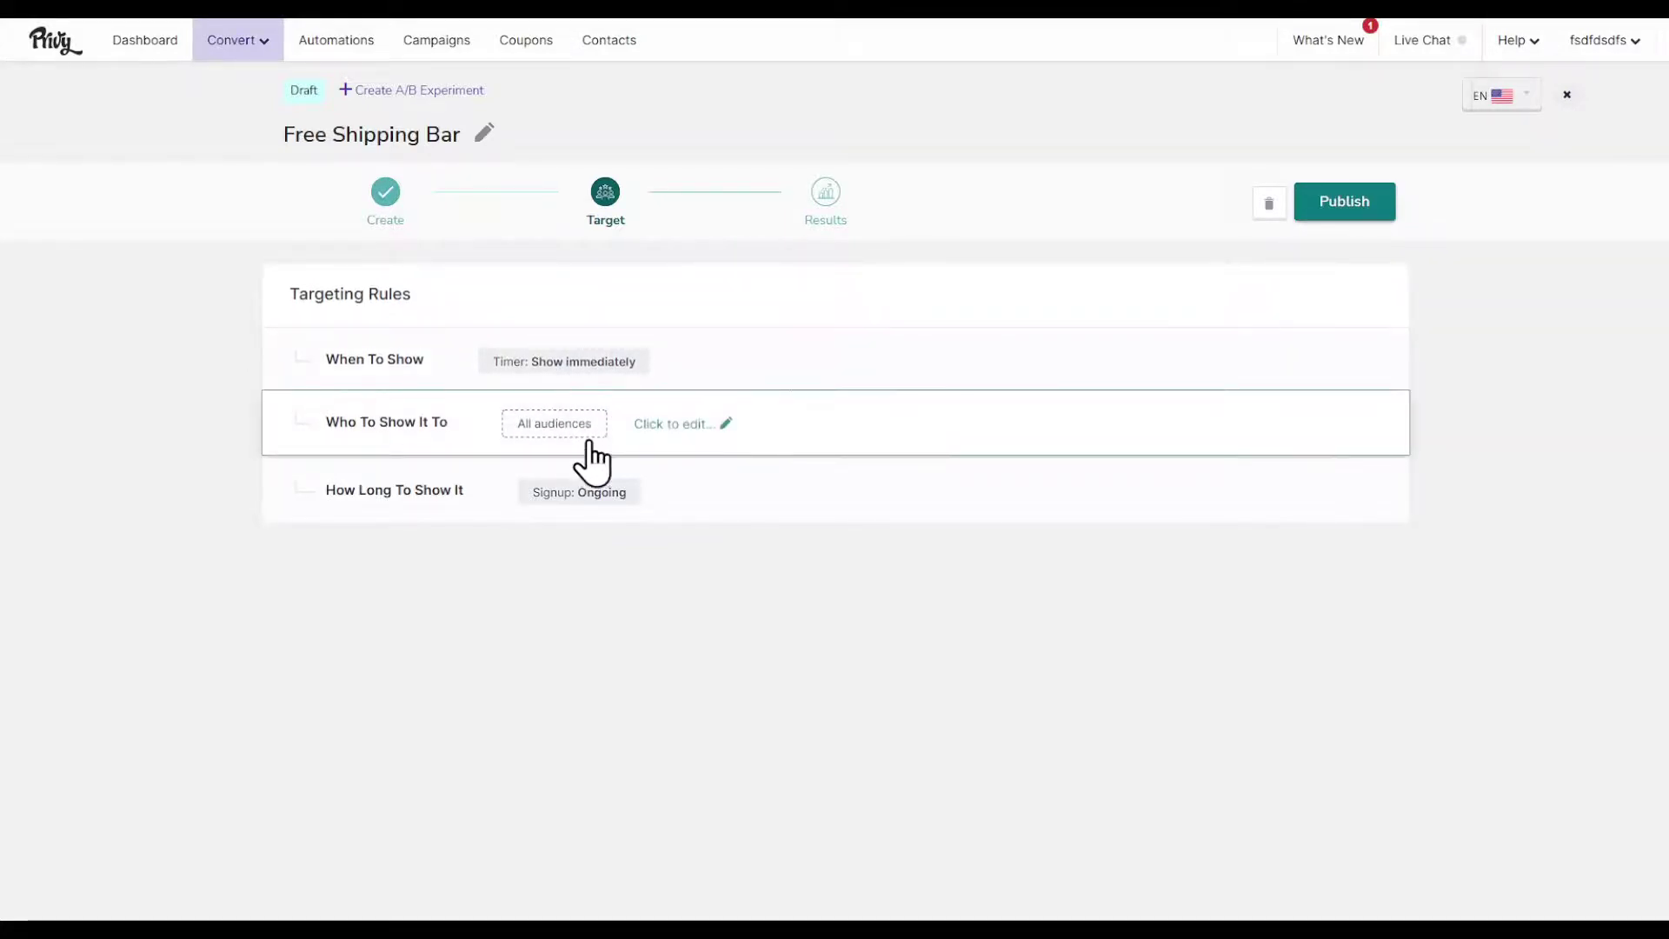
Step: Keep the bar's display period set to Ongoing and save it
left_click(563, 509)
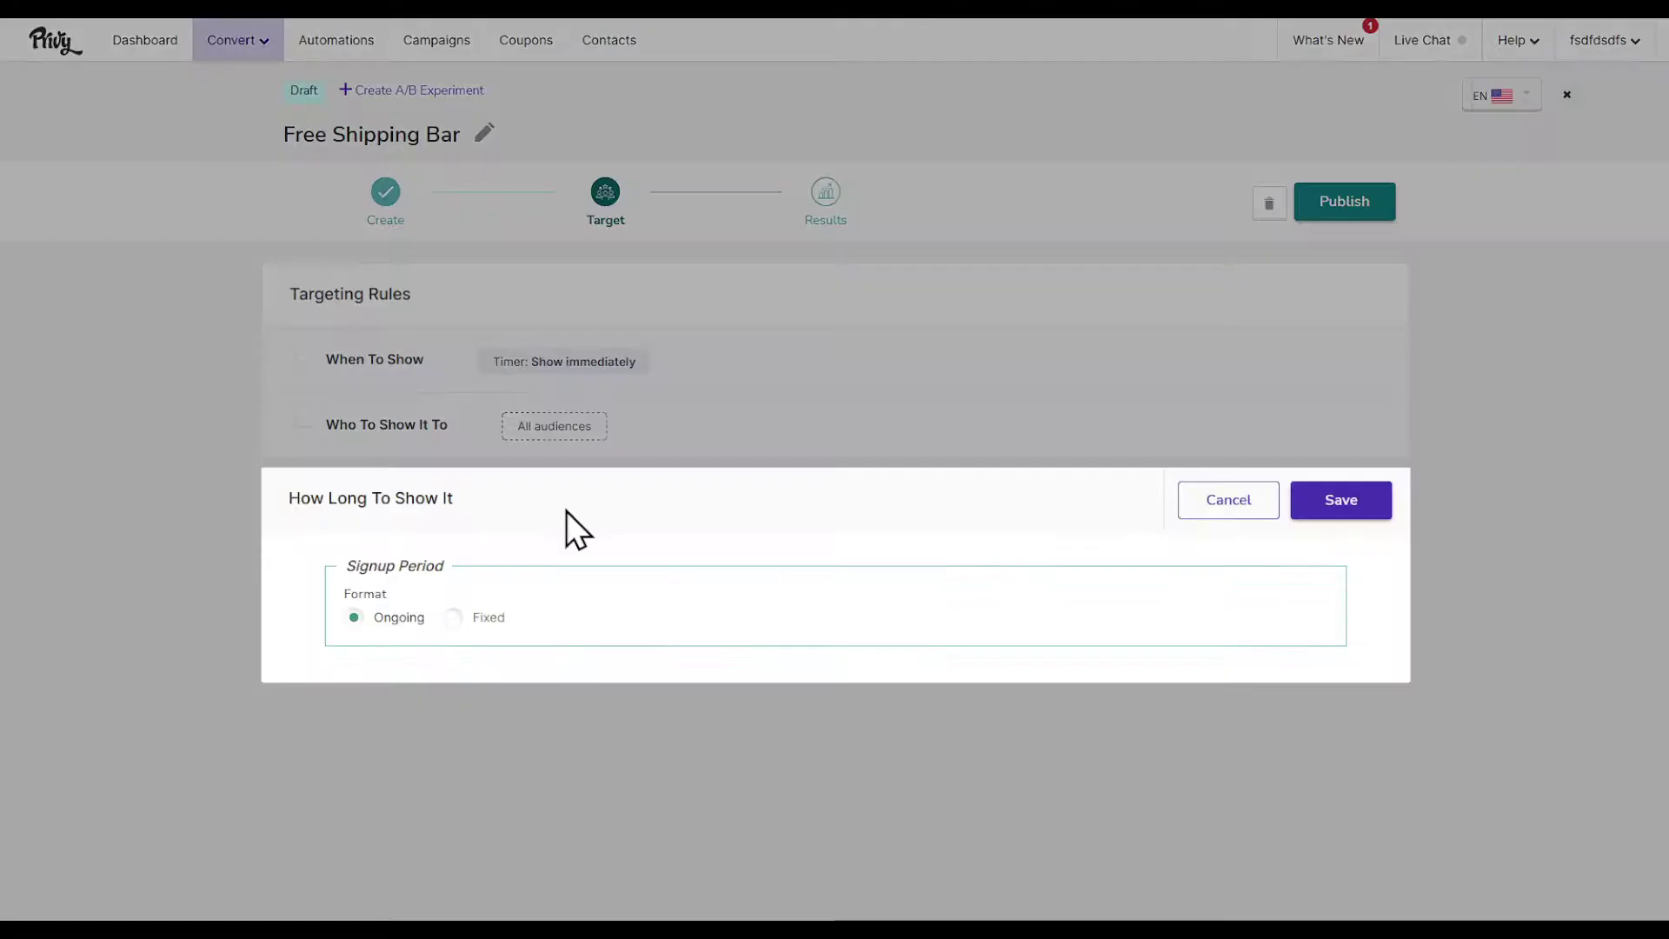
left_click(451, 619)
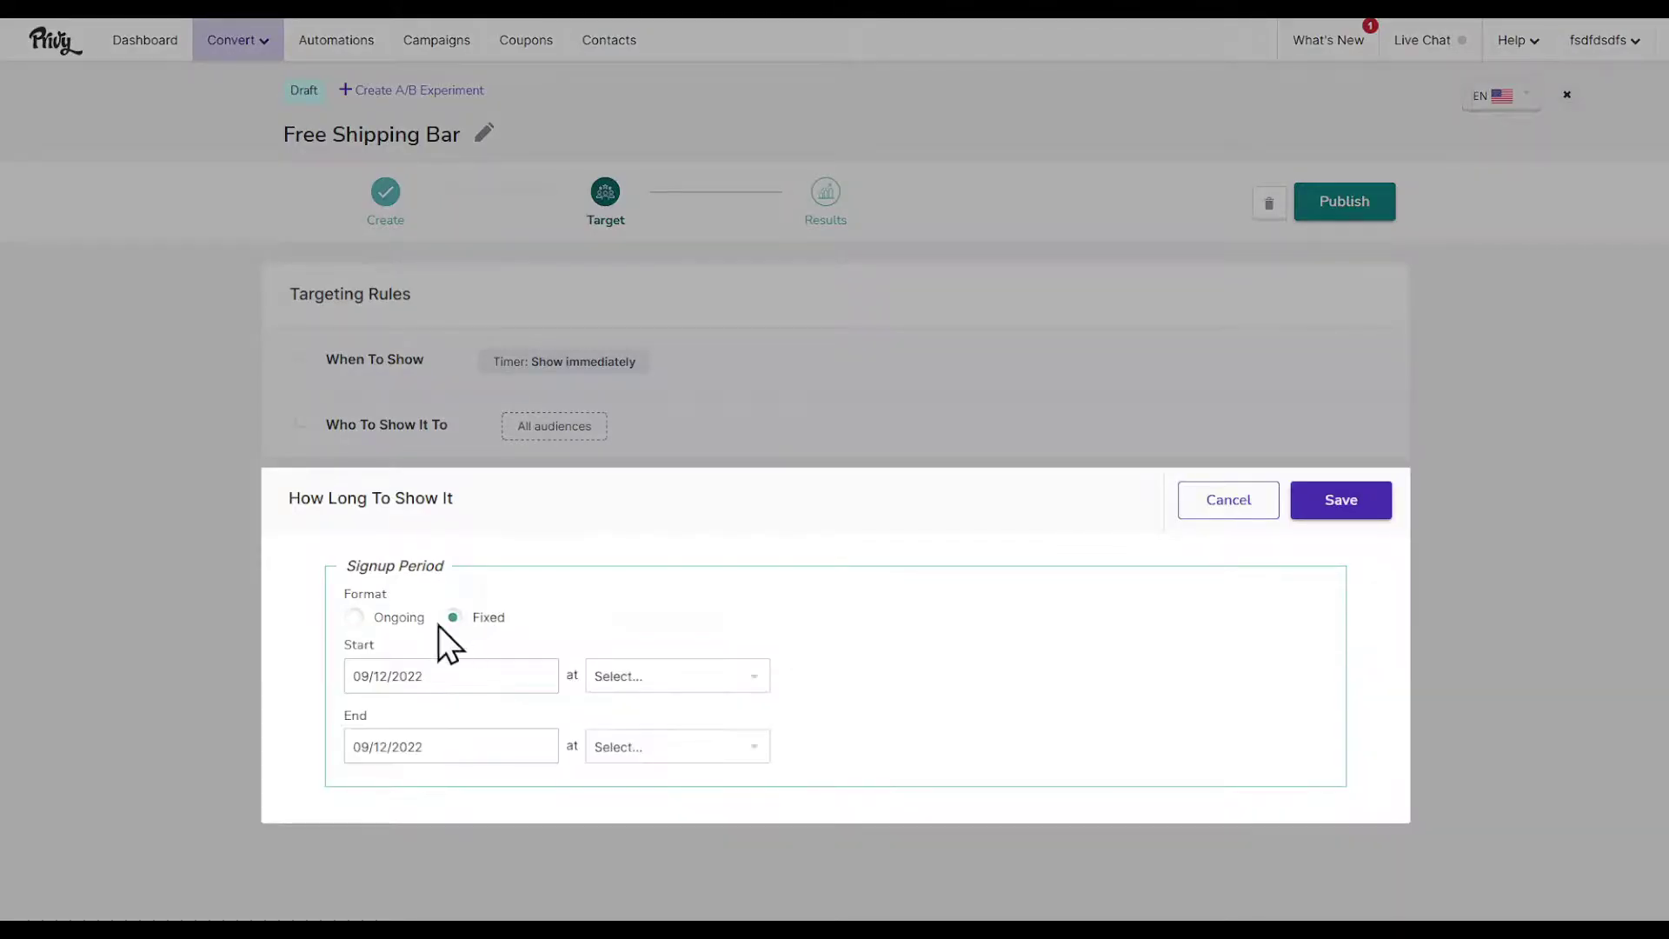
left_click(354, 619)
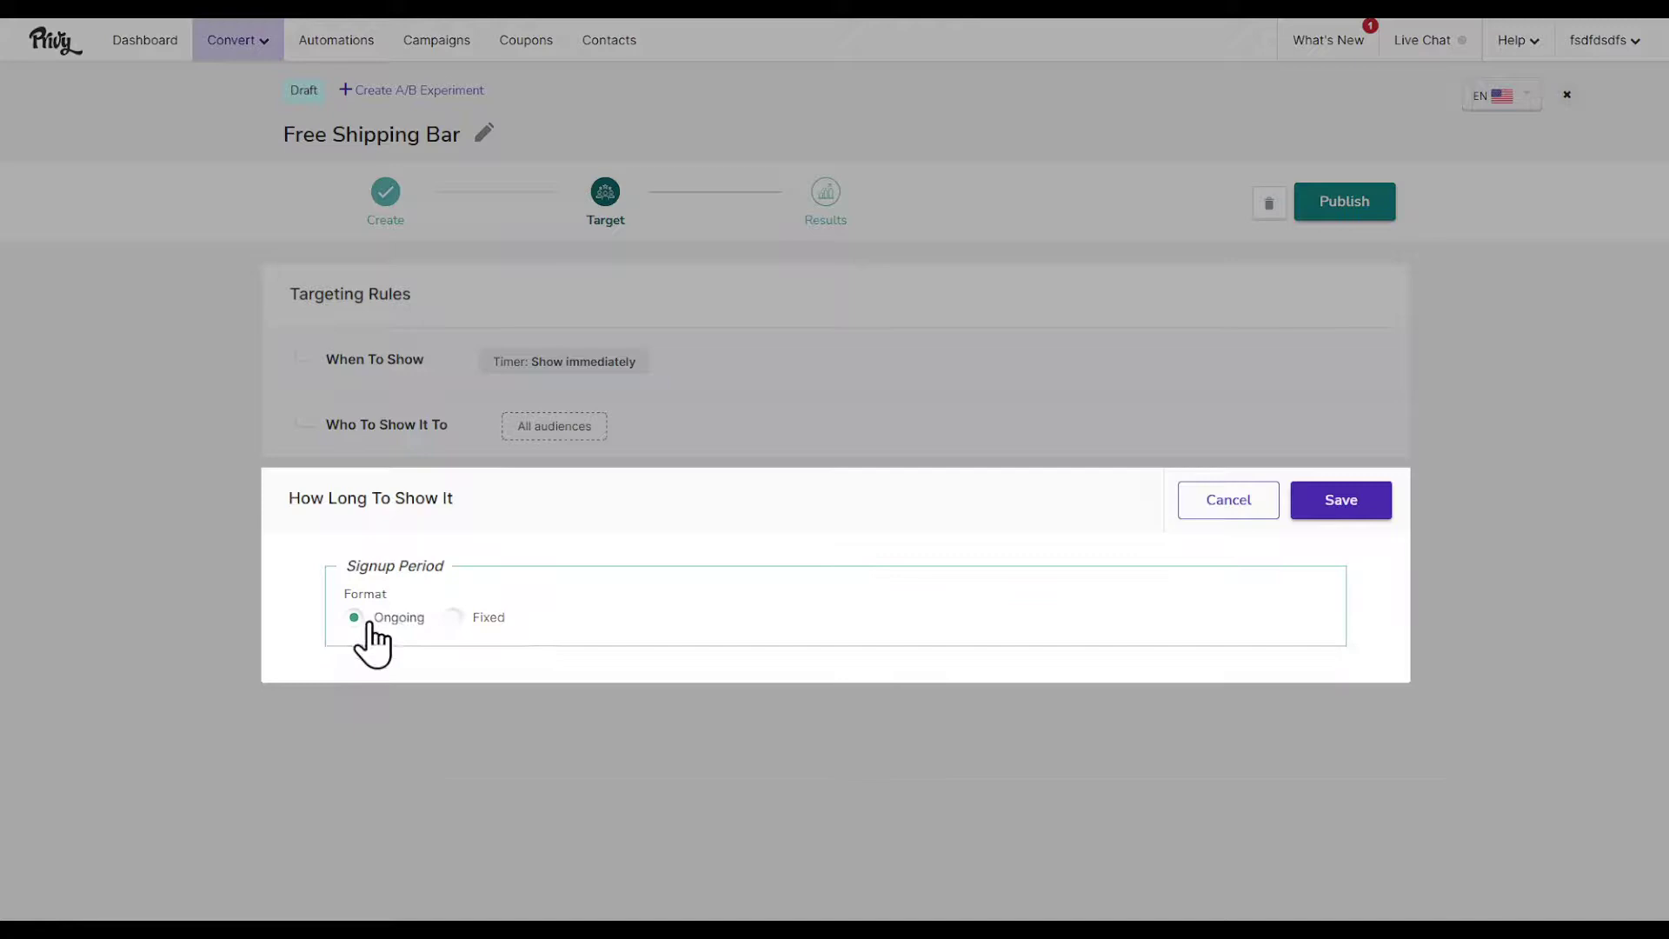
left_click(1298, 506)
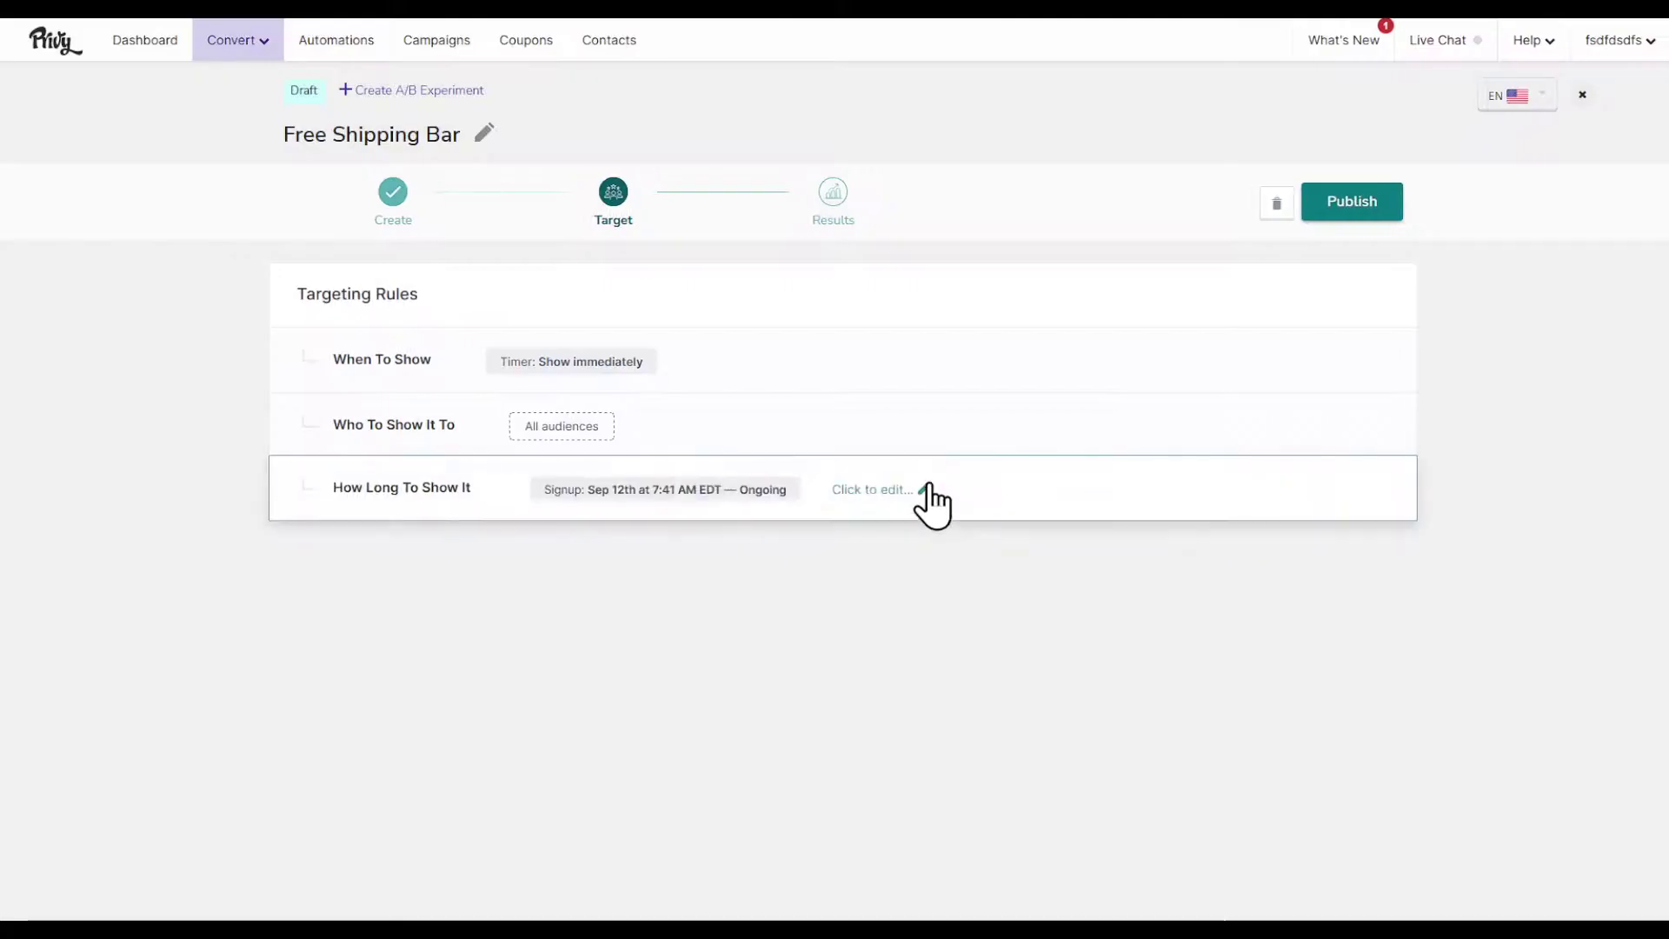
Step: Keep the show timer at Immediately, save it, and publish the Free Shipping Bar
left_click(620, 381)
left_click(539, 481)
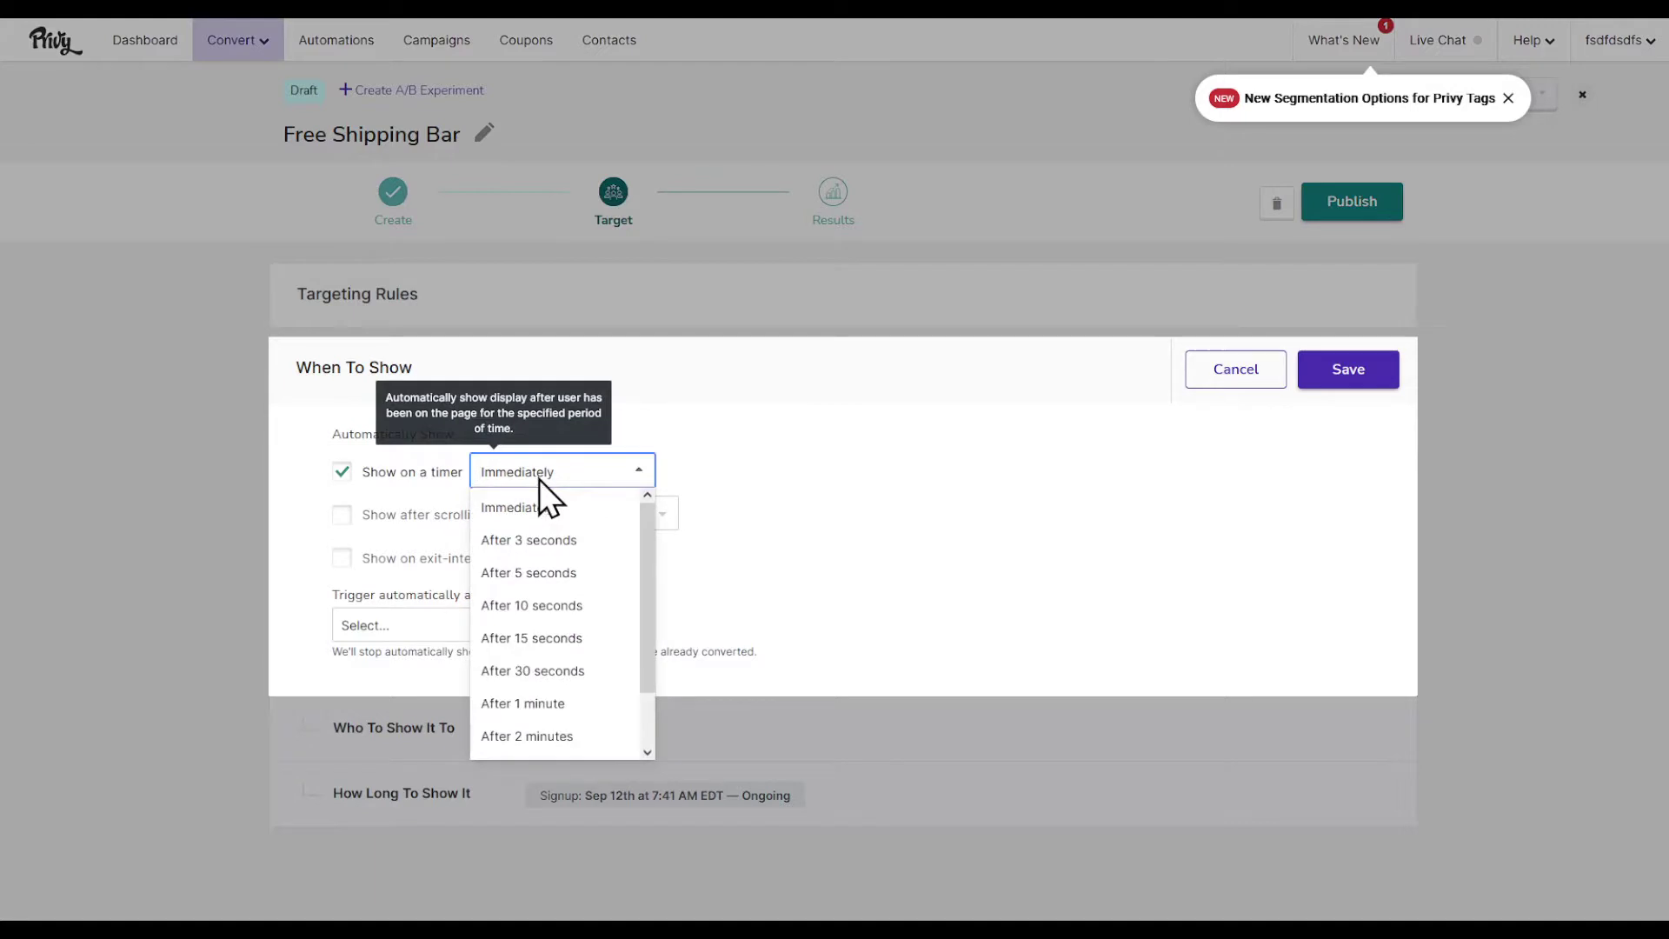
left_click(539, 480)
left_click(1343, 382)
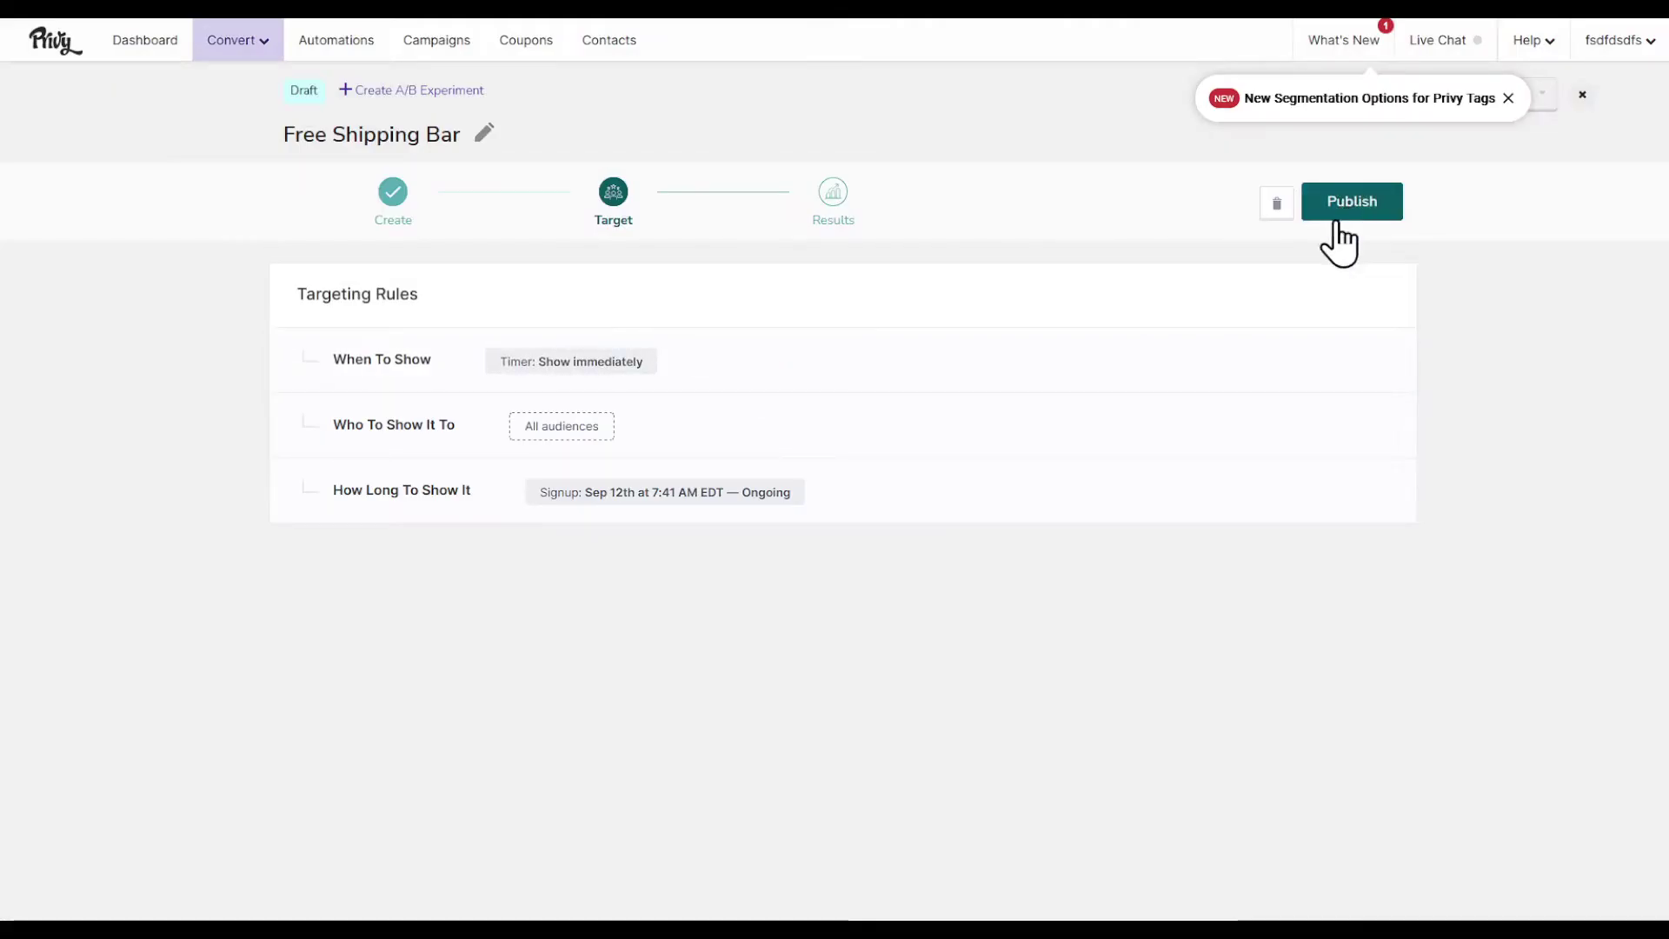
left_click(1344, 206)
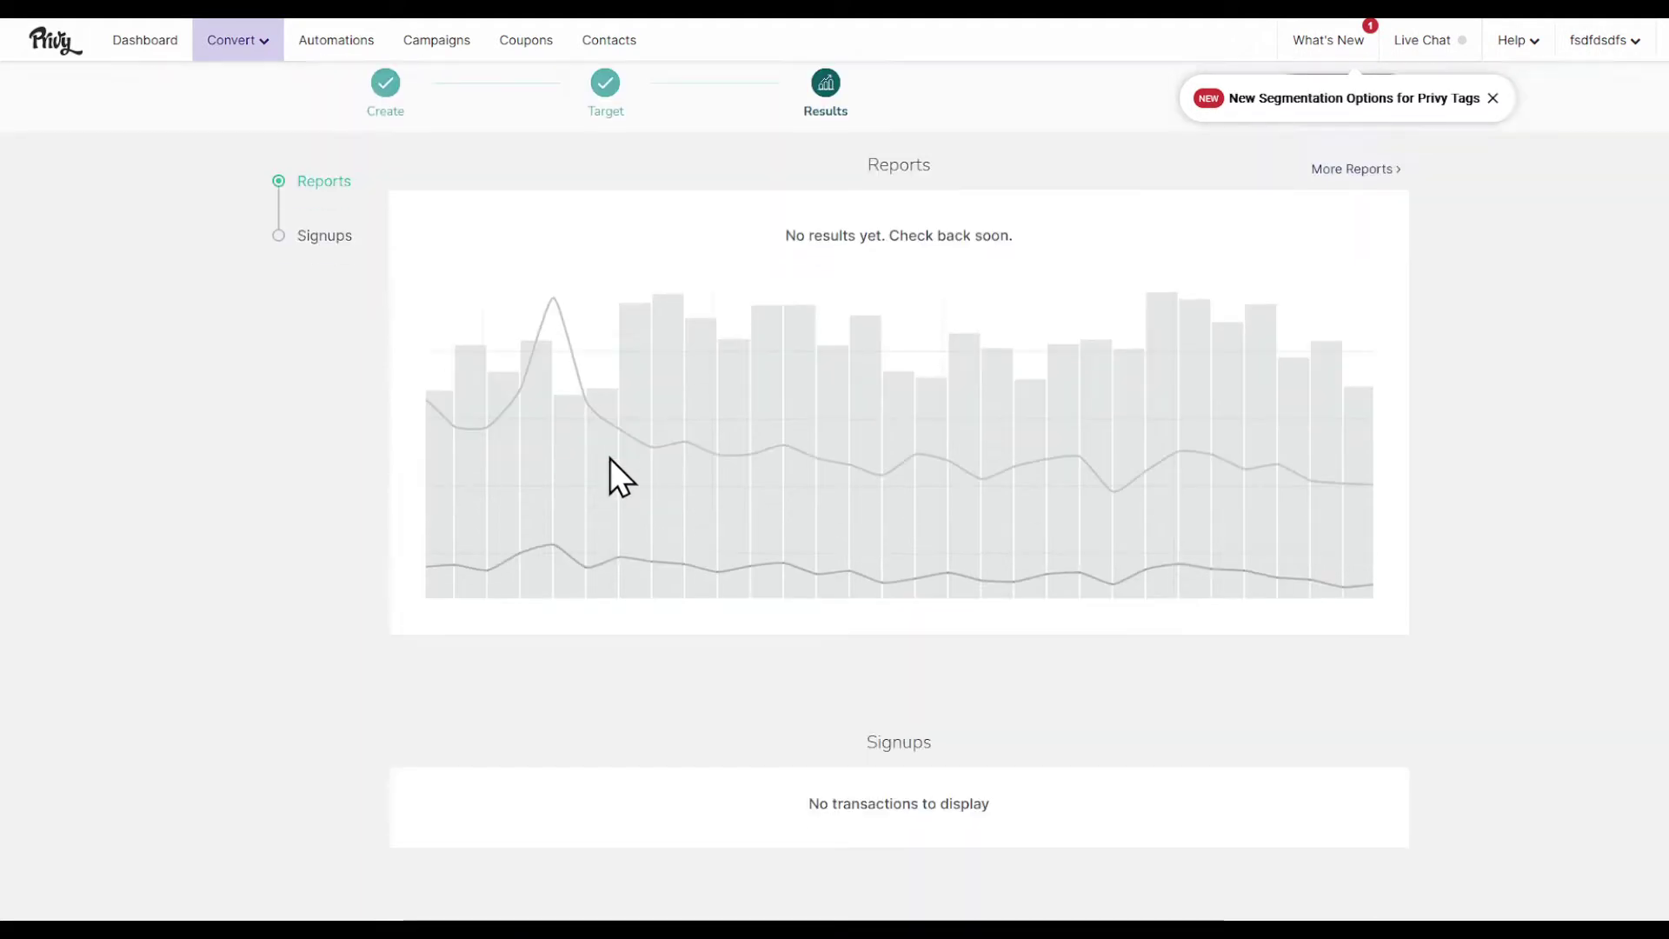